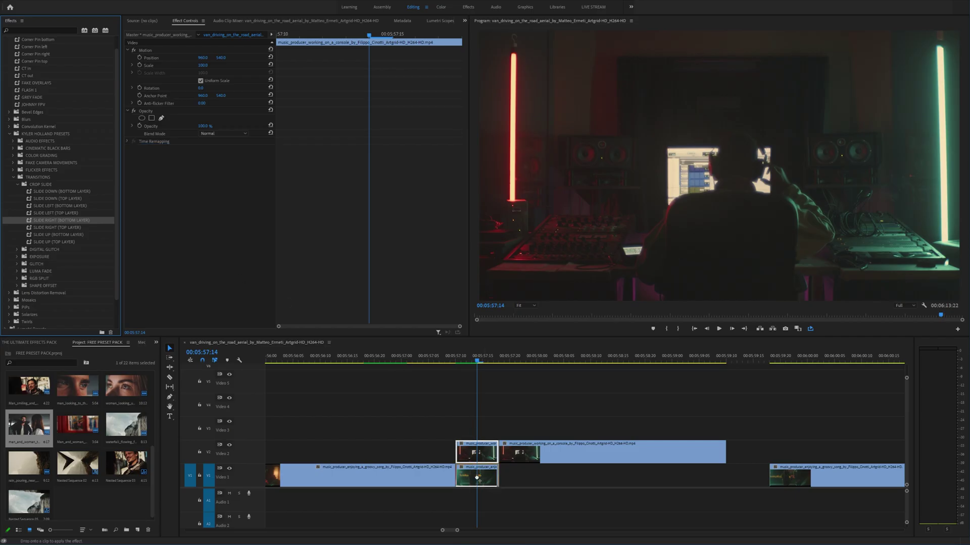
drag(477, 478, 478, 479)
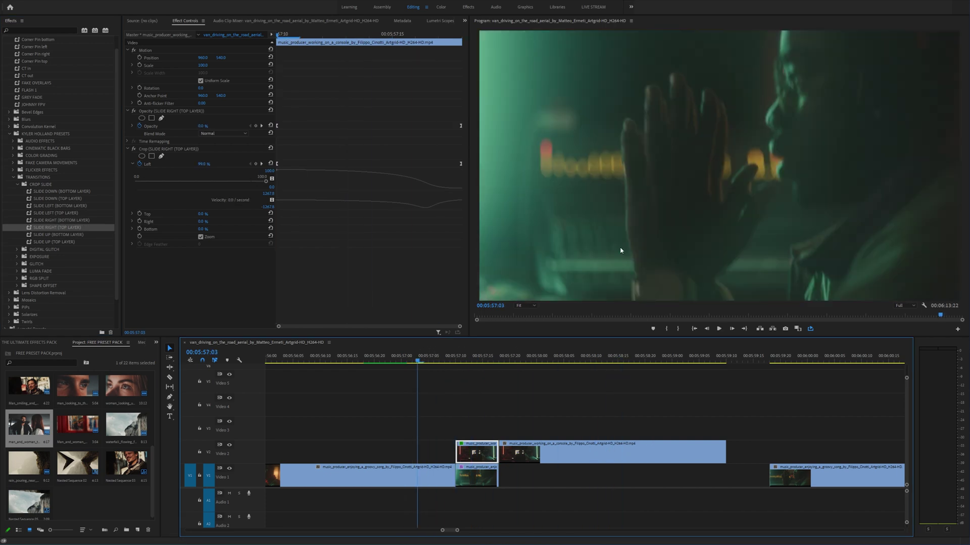
key(grave)
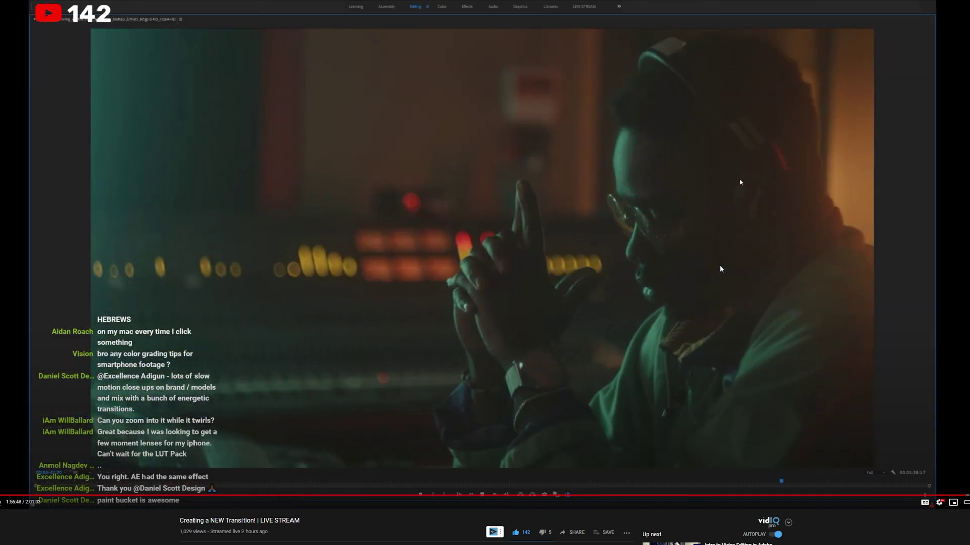
scroll(236, 420, down, 2)
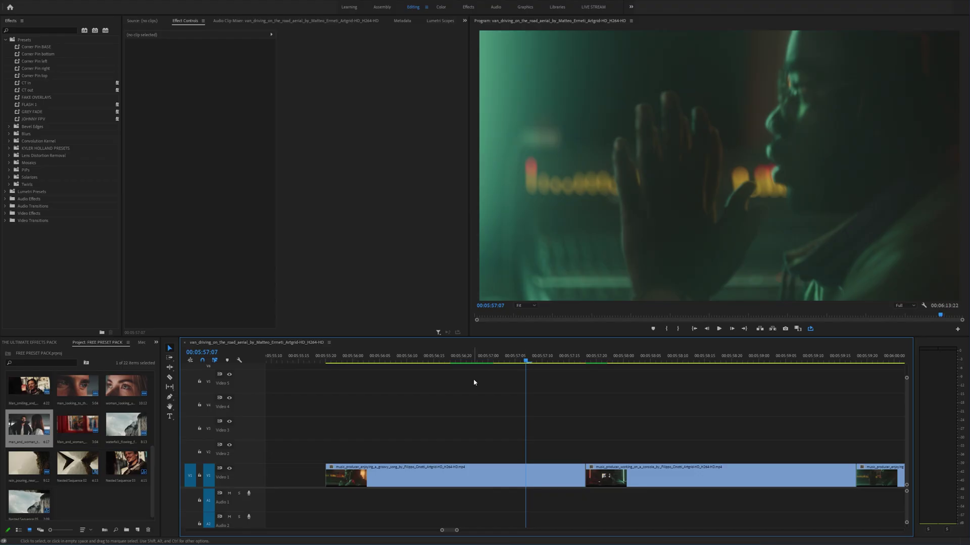
mouse_move(523, 356)
mouse_down()
mouse_move(569, 356)
mouse_move(505, 358)
mouse_up()
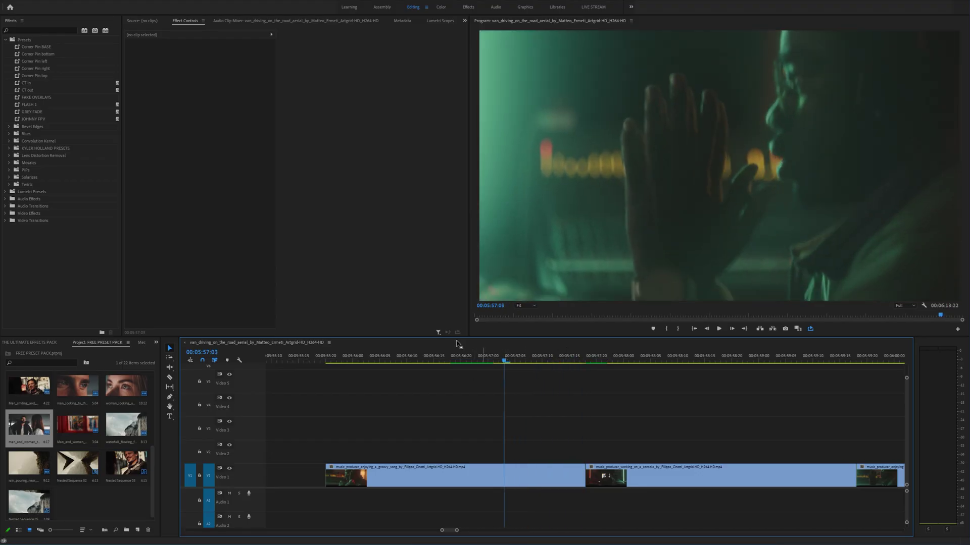
- Import the KH CROP SLIDE PRESET file into the Presets bin
right_click(21, 43)
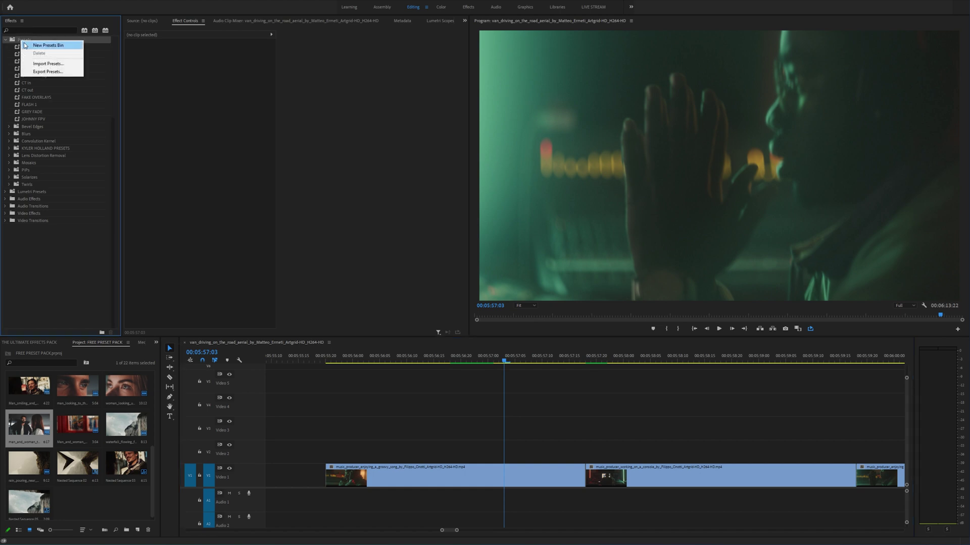
click(47, 63)
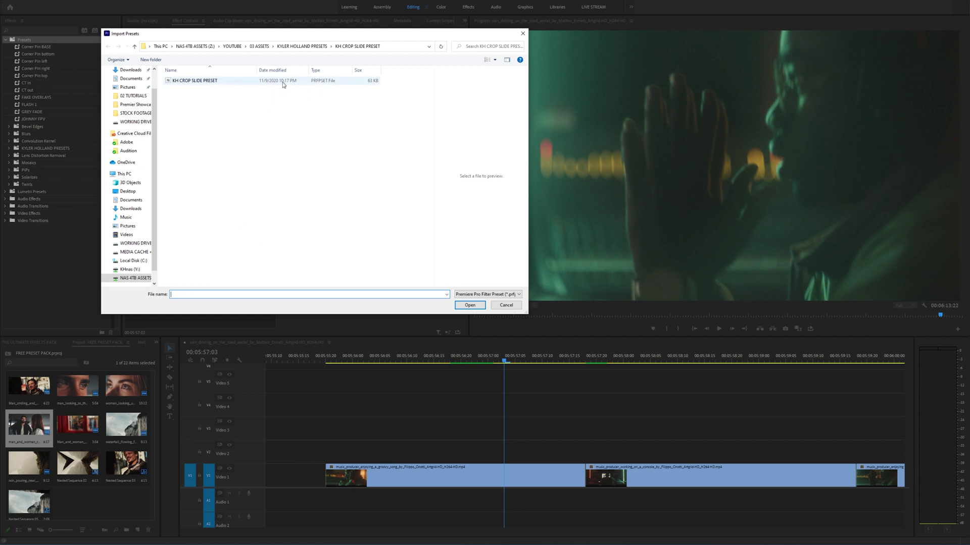
click(201, 83)
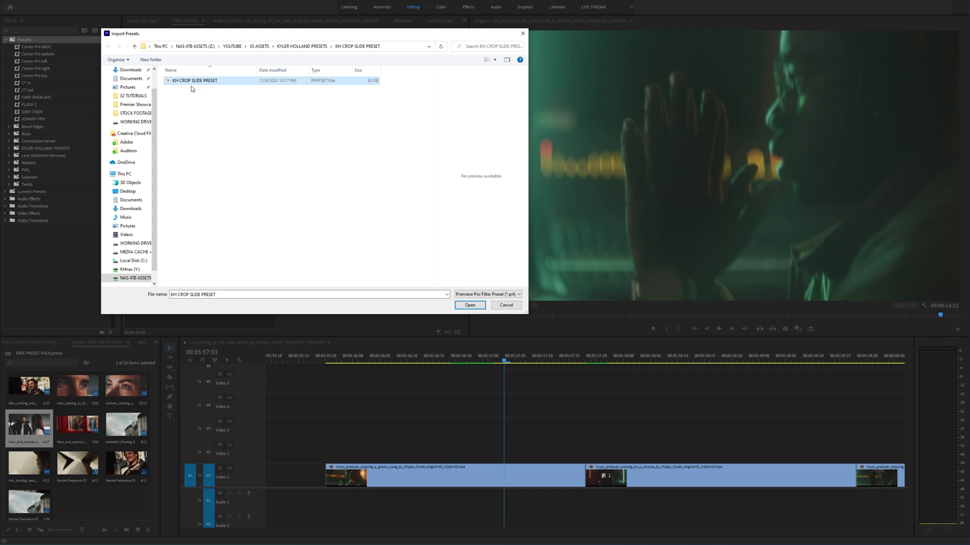
click(469, 305)
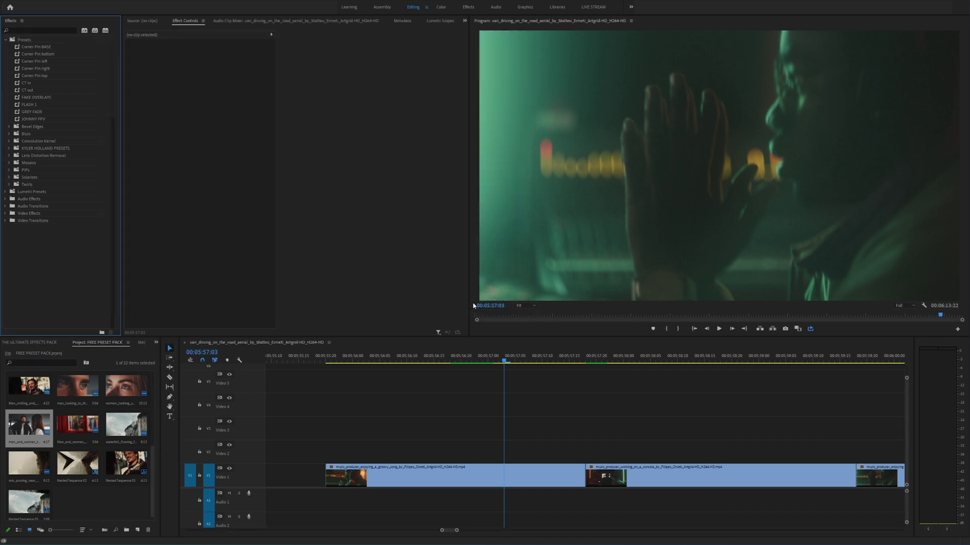
- Expand the author's preset bin down to TRANSITIONS and open its CROP SLIDE folder
click(39, 148)
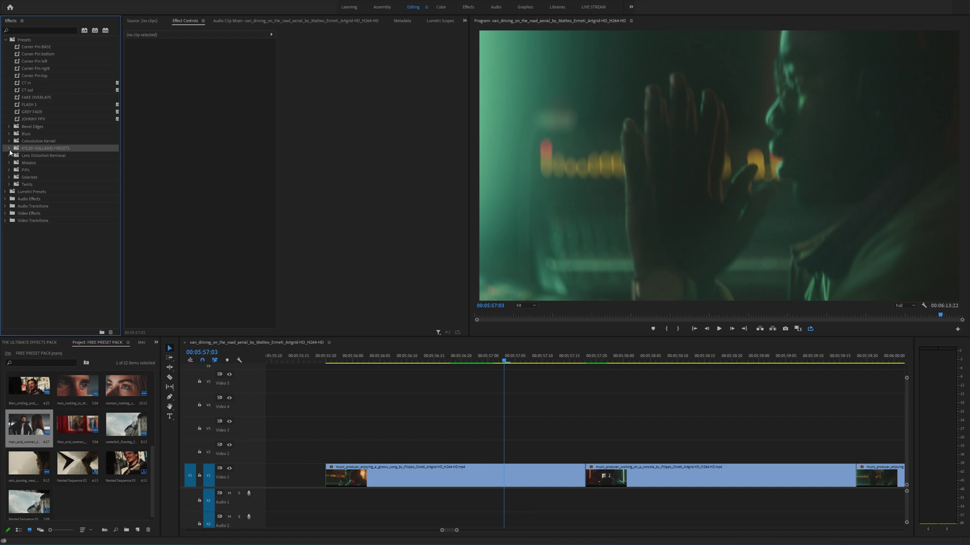
click(9, 149)
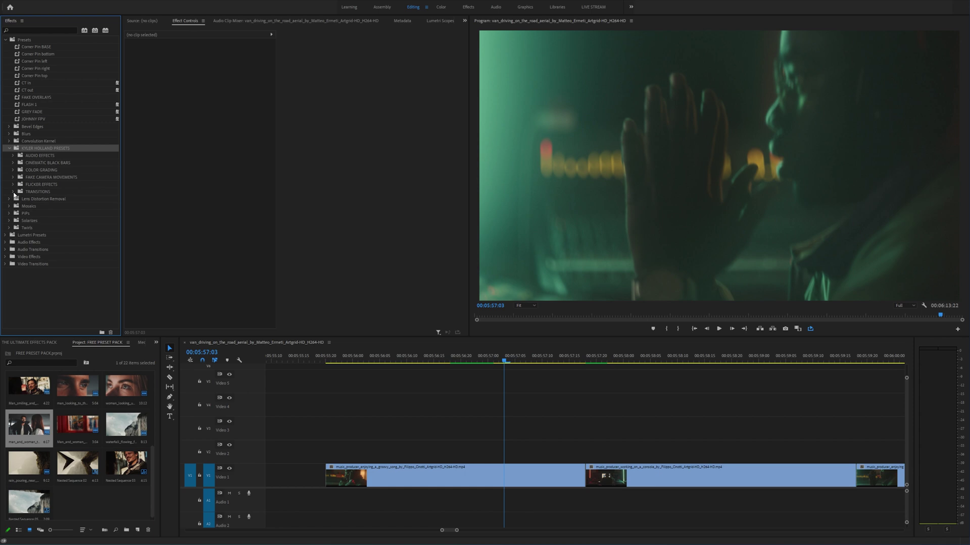
click(14, 192)
click(17, 199)
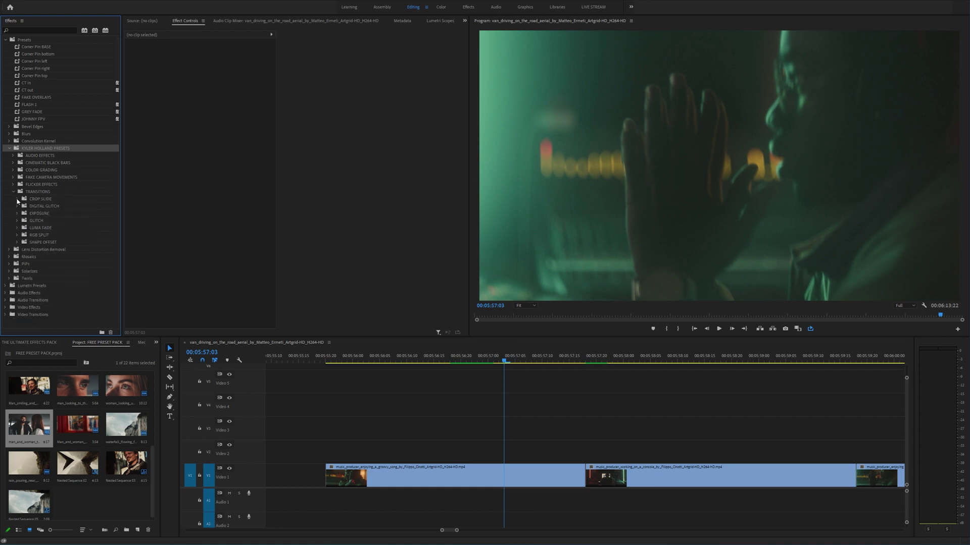
click(35, 200)
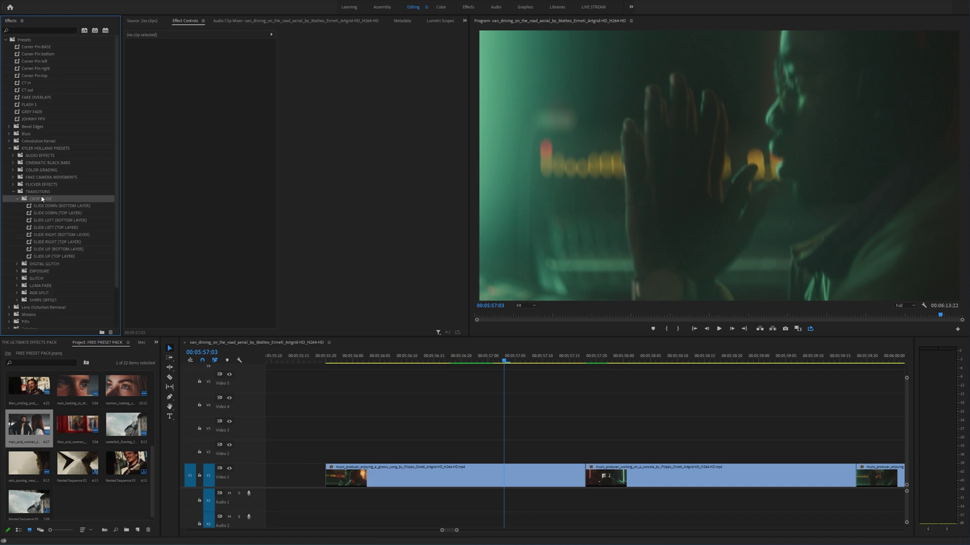
click(18, 199)
- Look through the CROP SLIDE presets, from SLIDE DOWN (BOTTOM LAYER) to SLIDE UP (TOP LAYER)
click(57, 193)
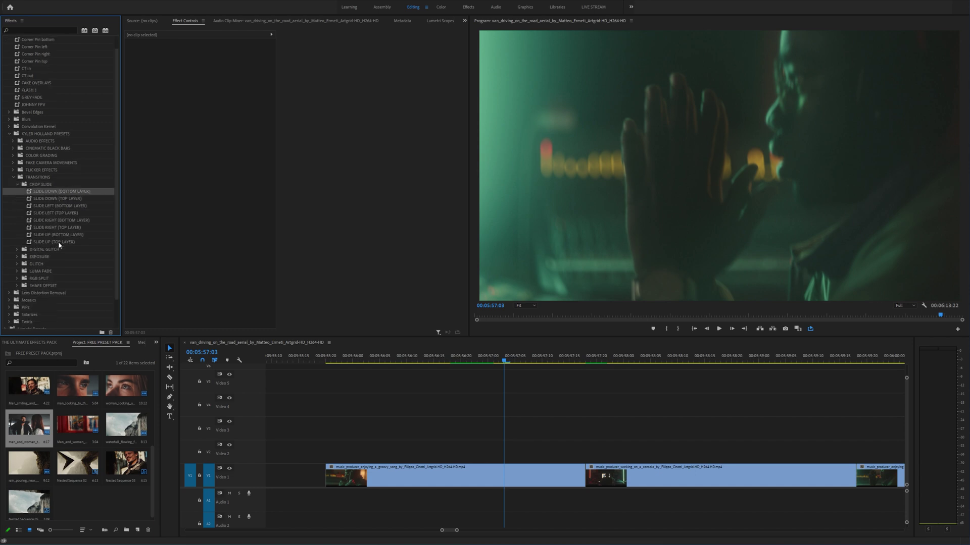
click(49, 201)
click(50, 207)
click(52, 214)
click(53, 222)
click(53, 226)
click(51, 243)
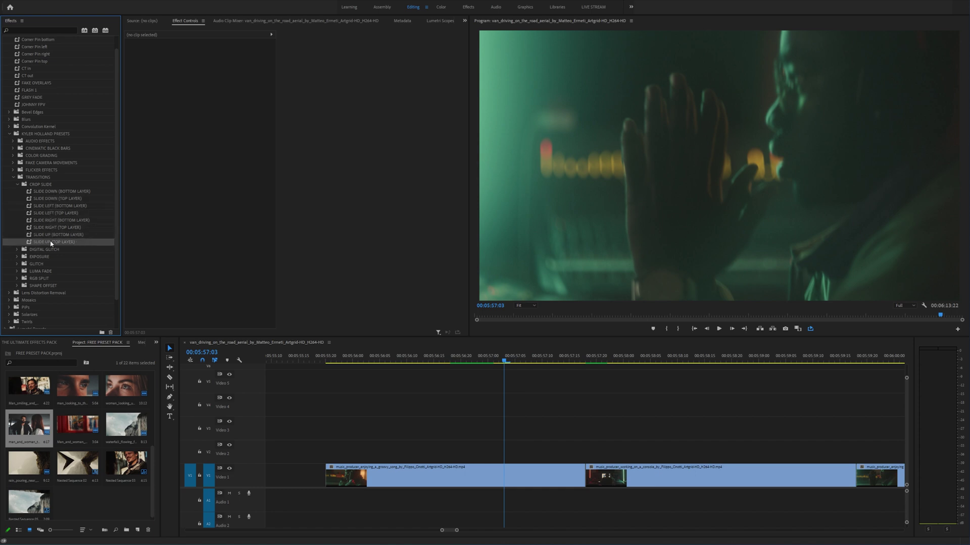
- Move the music_producer_working_on_a_console clip up to Video 2 so it overlaps the end of the preceding clip on Video 1
click(556, 413)
scroll(511, 386, down, 4)
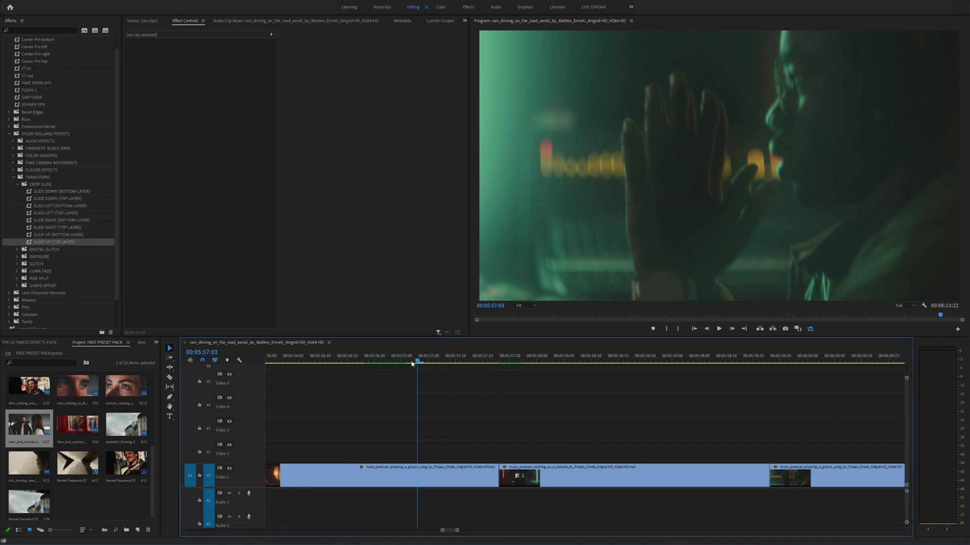
drag(394, 363, 384, 361)
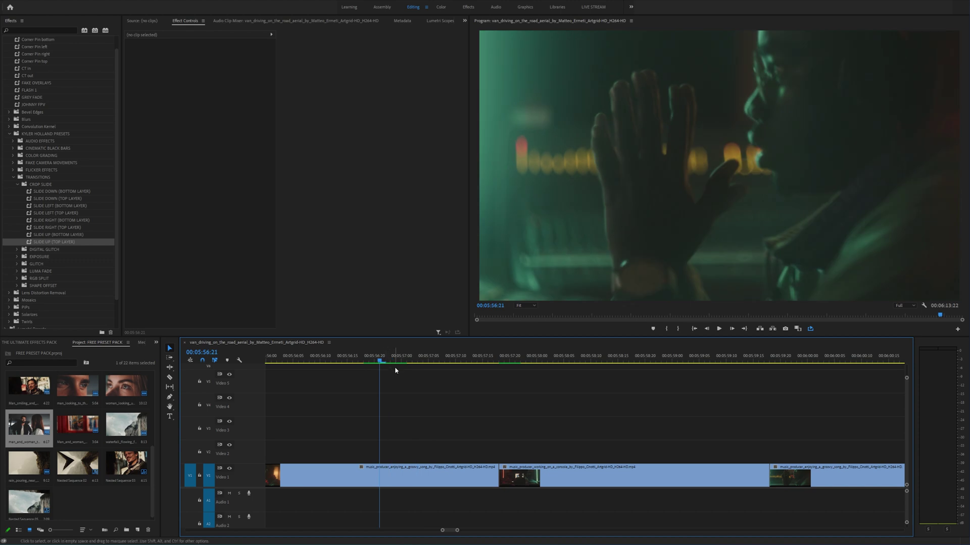
key(space)
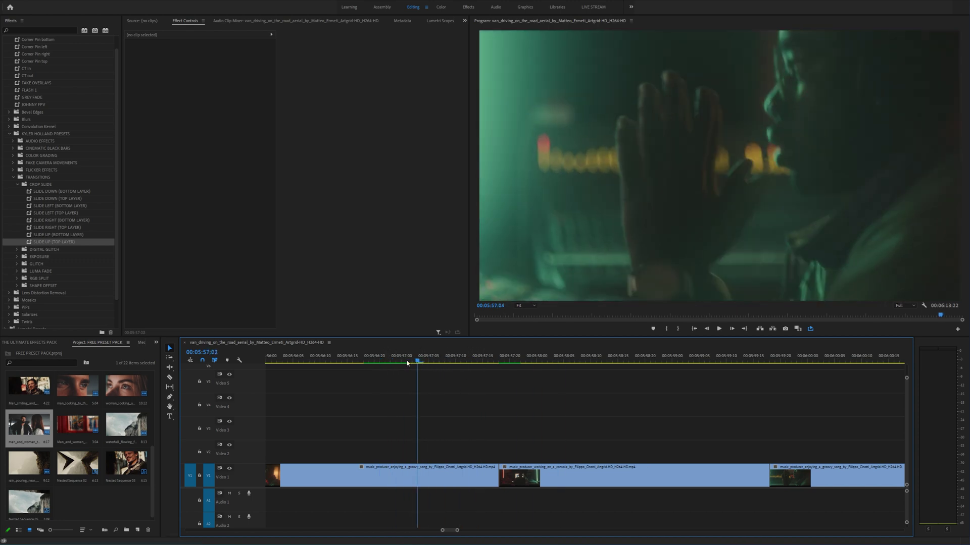
drag(525, 361, 460, 361)
drag(560, 483, 524, 457)
- Find the transition's starting point at 00:05:57:10 and align the start of the Video 2 clip with it
mouse_move(461, 361)
mouse_down()
mouse_move(488, 360)
mouse_move(443, 365)
mouse_up()
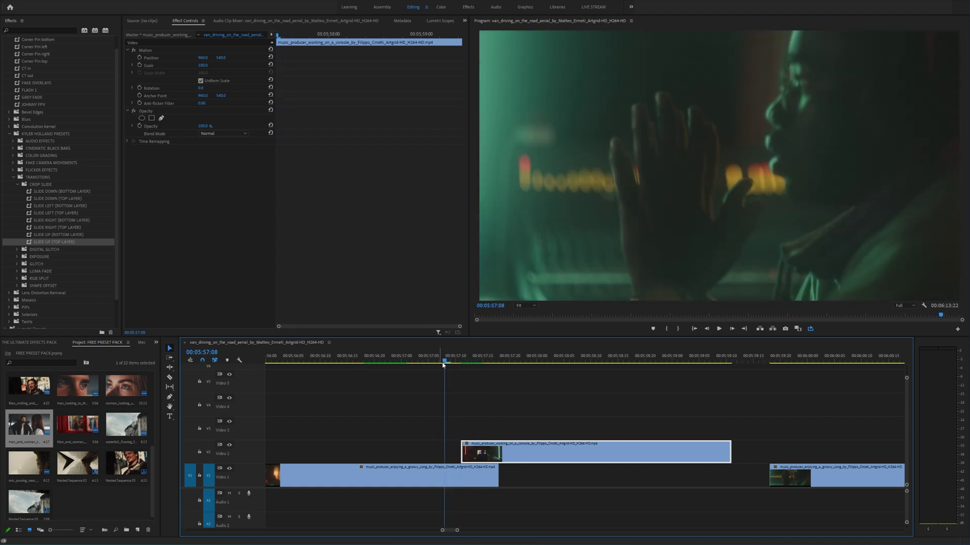
key(space)
click(450, 362)
key(space)
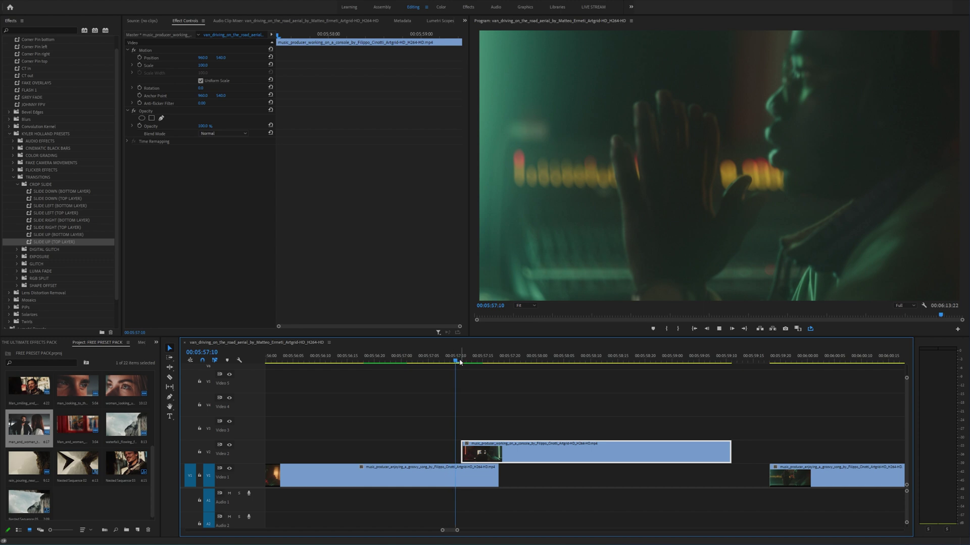
click(457, 362)
drag(457, 362, 445, 362)
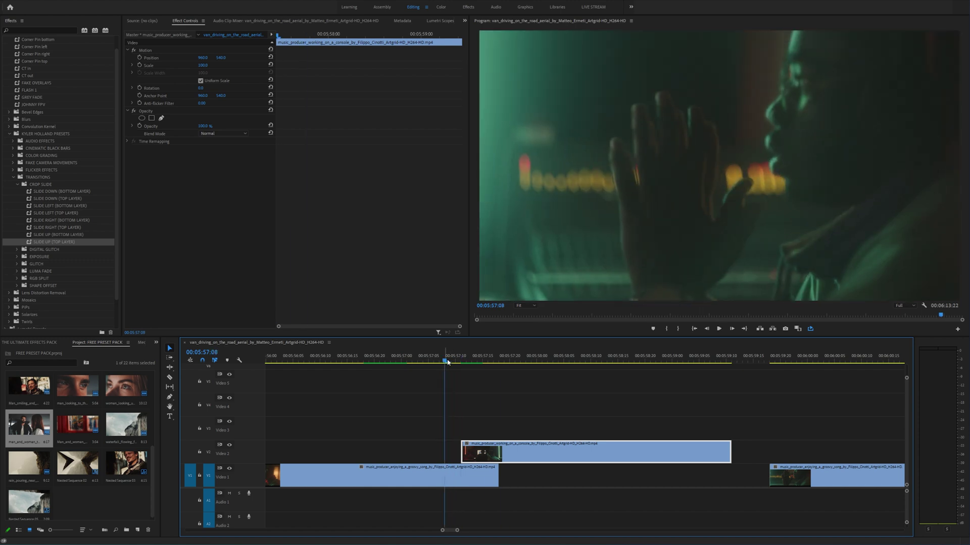
key(space)
click(456, 362)
drag(488, 442, 489, 447)
- Split the Video 1 clip at the start of the overlap and the Video 2 clip at its end
key(c)
click(456, 473)
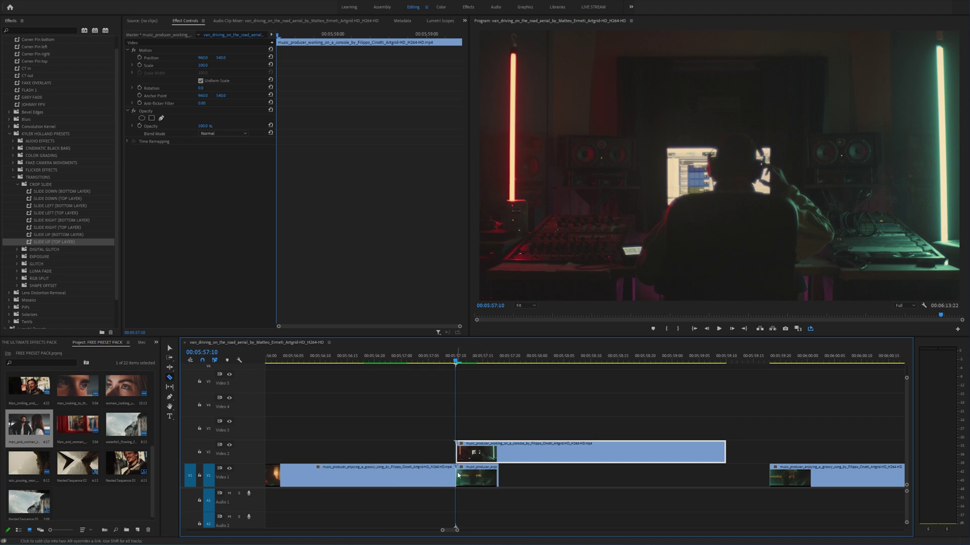
click(502, 454)
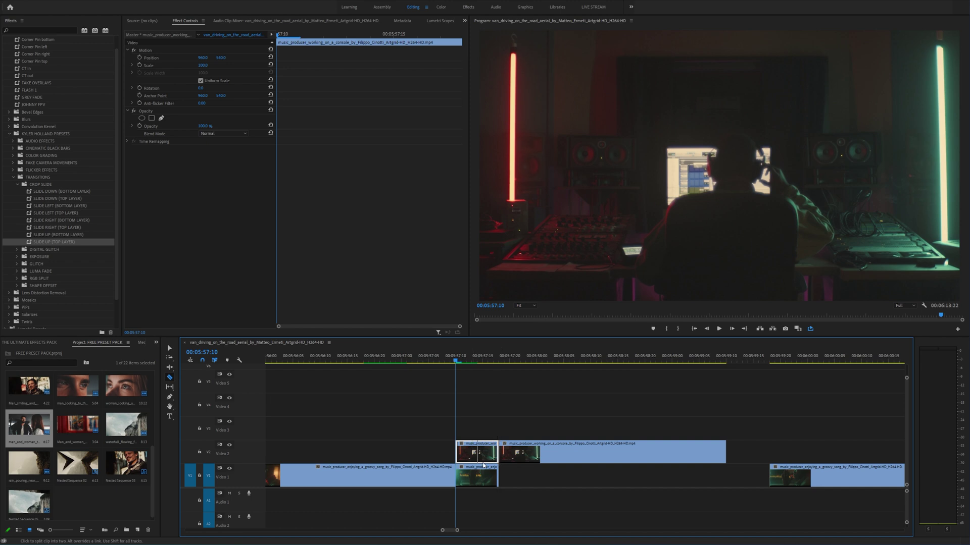
key(v)
drag(507, 359, 526, 362)
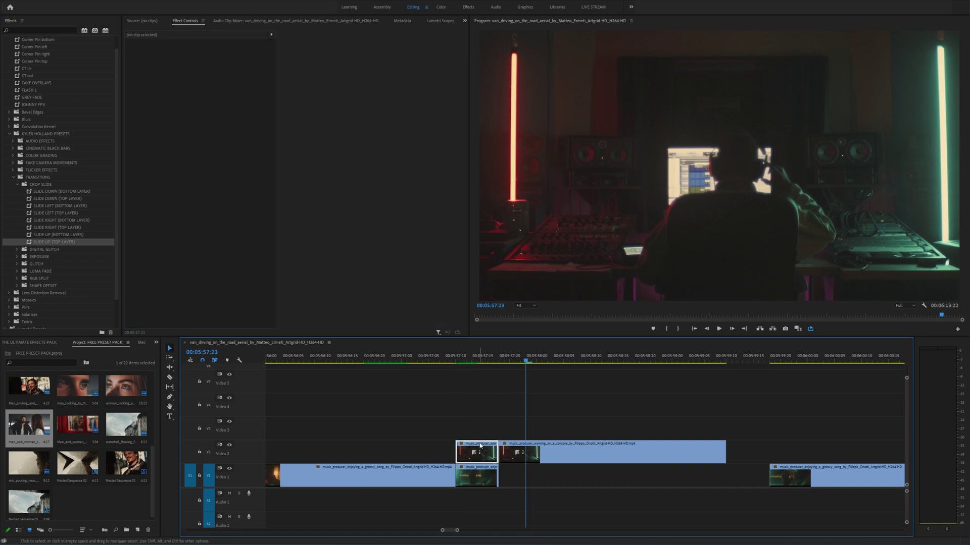
- Apply SLIDE RIGHT (BOTTOM LAYER) to the short overlap segment on Video 1 and SLIDE RIGHT (TOP LAYER) to the one on Video 2
click(474, 452)
click(474, 473)
click(476, 452)
click(477, 362)
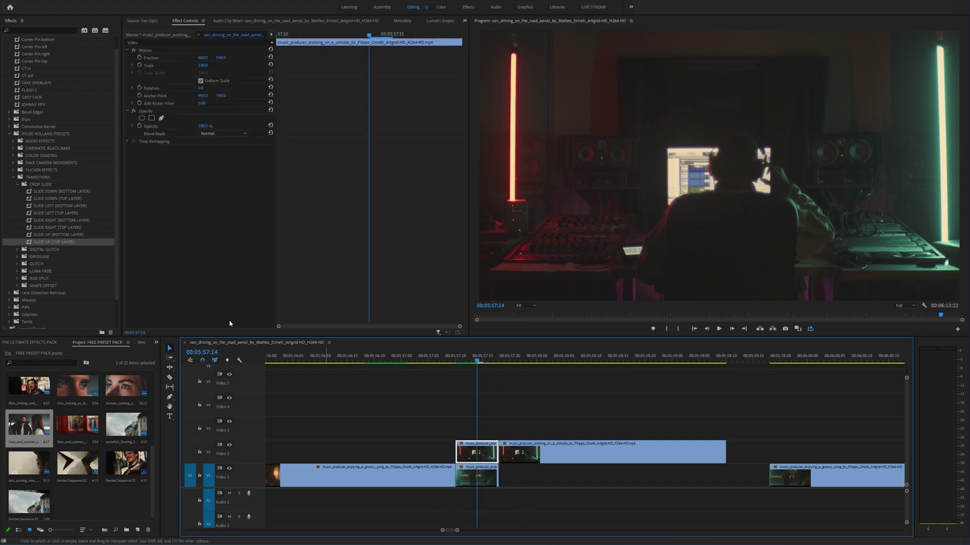
click(68, 194)
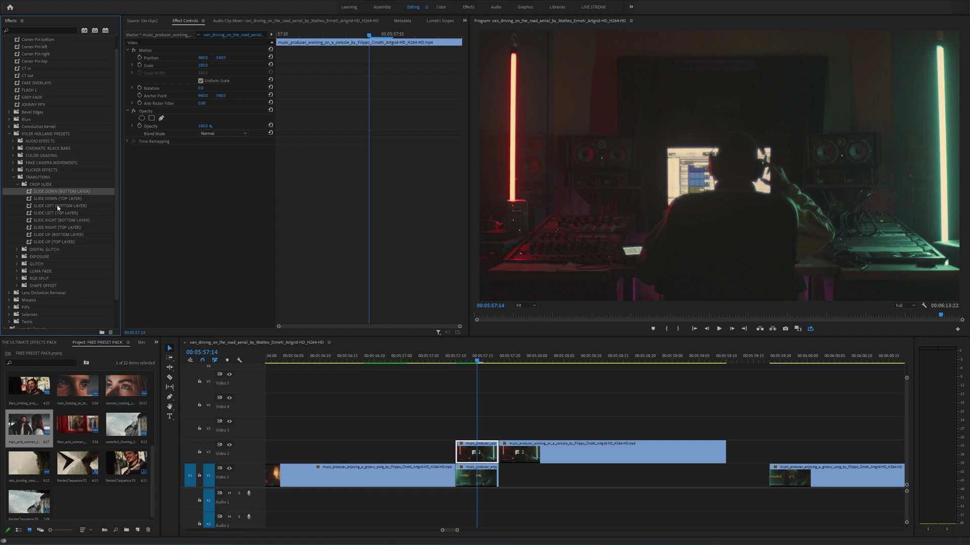
click(59, 222)
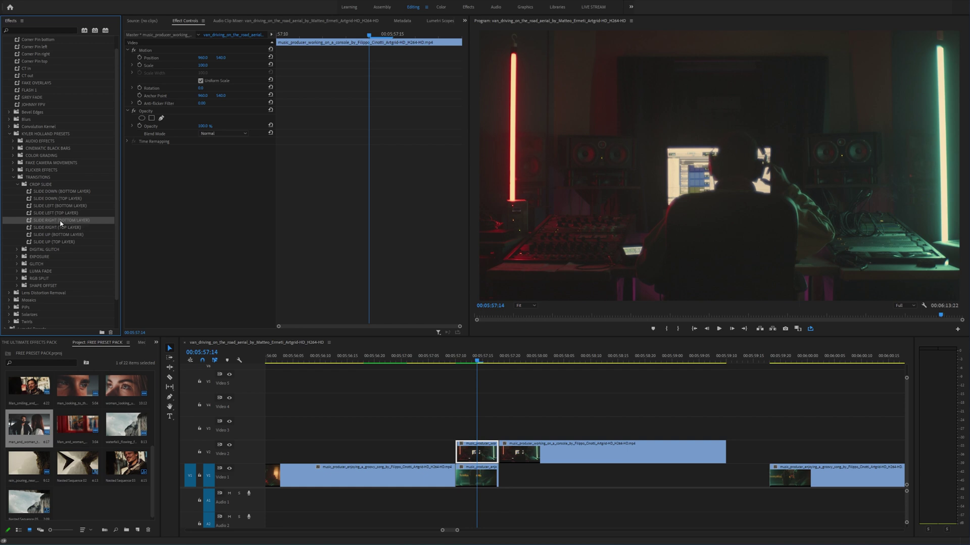
drag(287, 303, 477, 478)
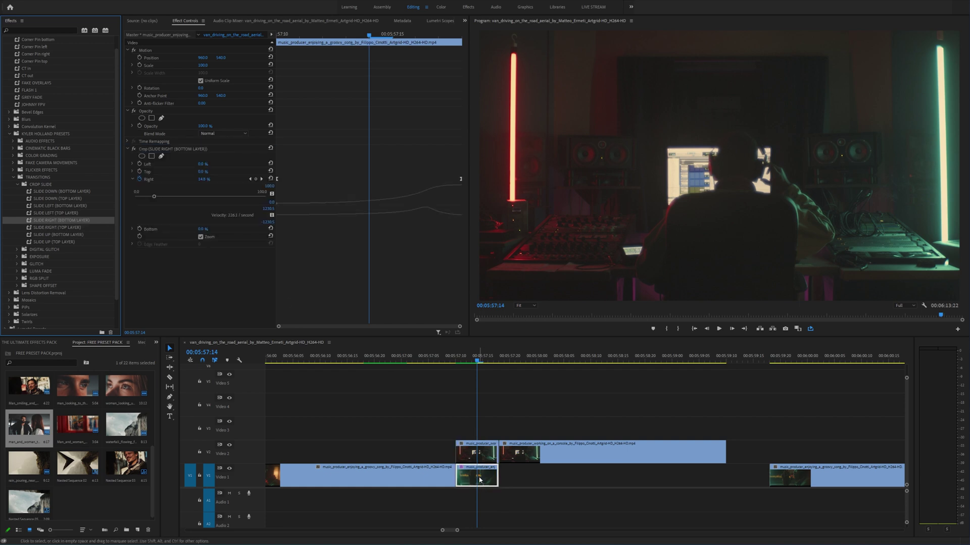
drag(57, 228, 458, 397)
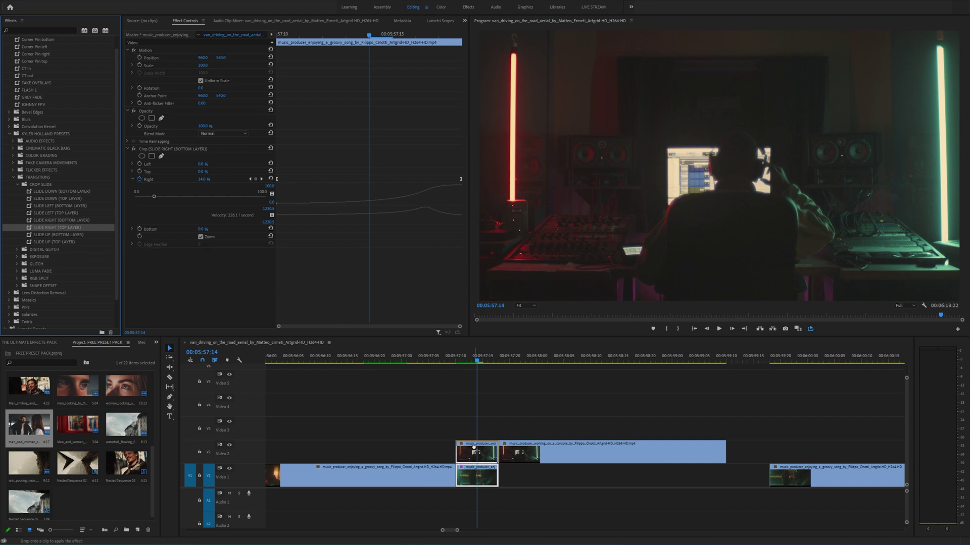
drag(475, 449, 475, 448)
- Play back the slide right transition from before the overlap, including in the maximized program view
drag(459, 359, 403, 360)
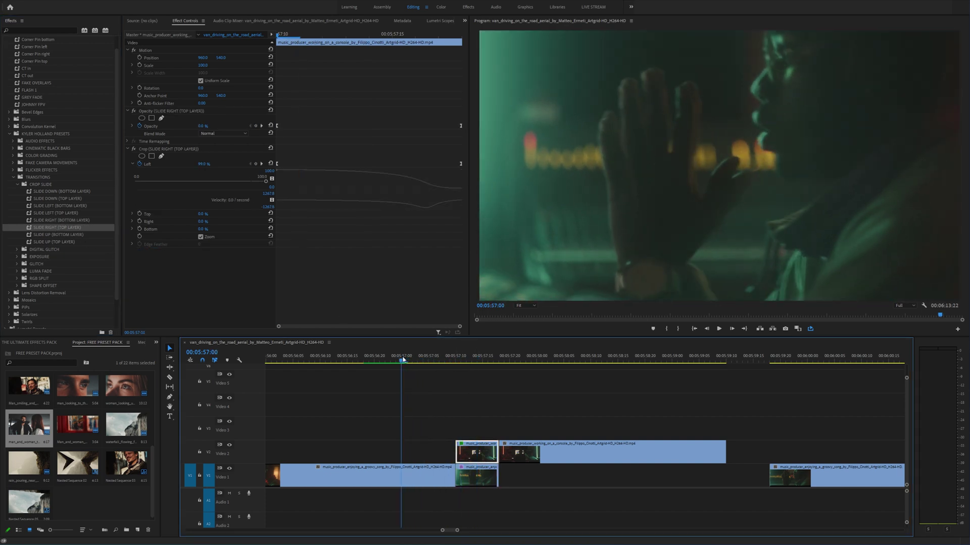
key(space)
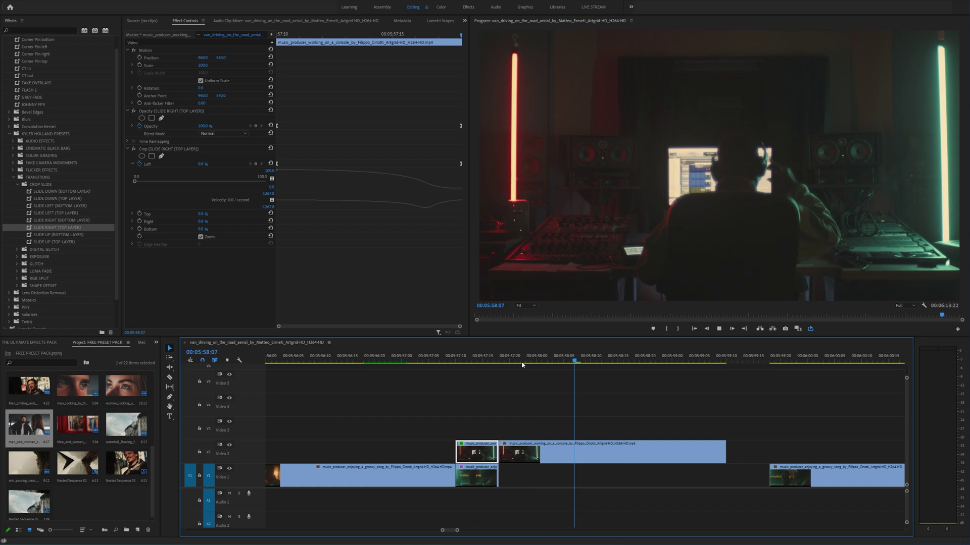
click(422, 358)
key(grave)
key(space)
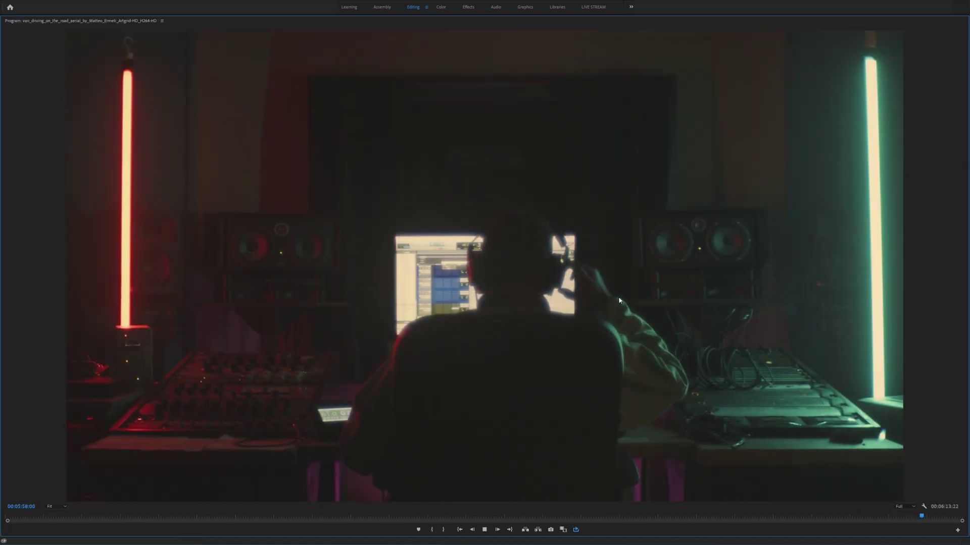
key(space)
key(grave)
click(424, 360)
key(space)
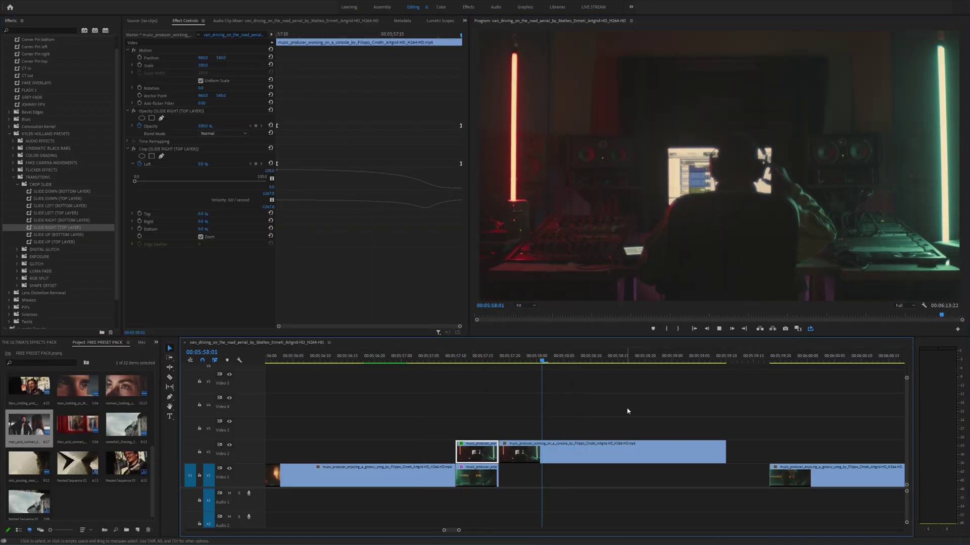
key(space)
- Move the remaining console clip down to Video 1 and the following groovy song clip up to Video 2, overlapping the console clip's end
scroll(631, 411, down, 1)
scroll(632, 410, down, 3)
drag(559, 452, 556, 476)
scroll(609, 449, down, 1)
drag(643, 482, 536, 452)
- Split the console clip at the start of the new overlap and the Video 2 groovy song clip at its end
click(490, 476)
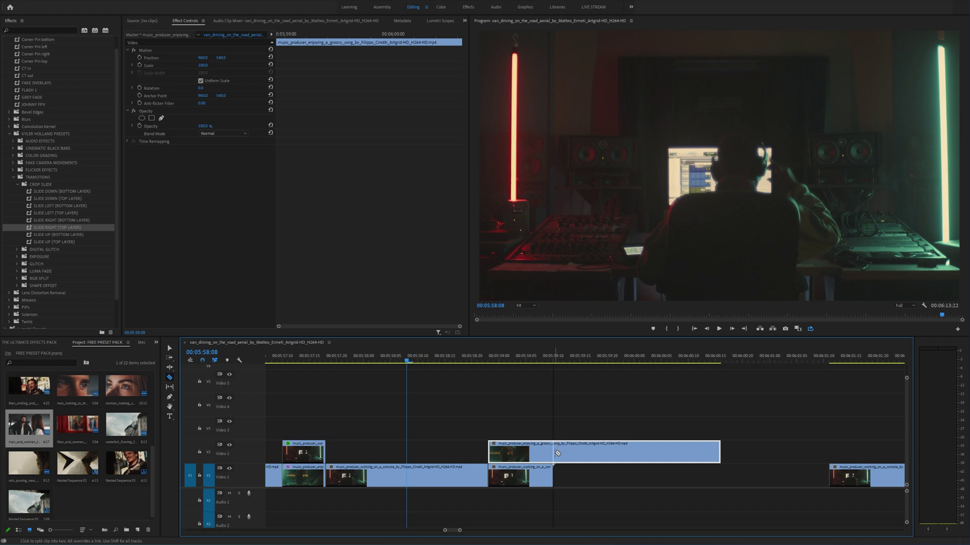
click(558, 453)
key(v)
- Apply SLIDE LEFT (BOTTOM LAYER) to the new overlap segment on Video 1 and SLIDE LEFT (TOP LAYER) to the one on Video 2
click(55, 206)
drag(496, 457, 505, 476)
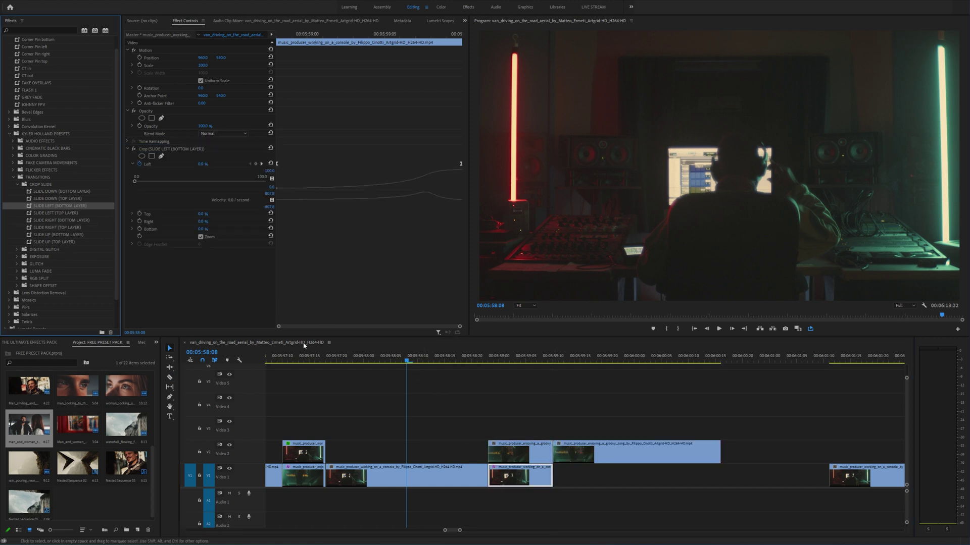
key(space)
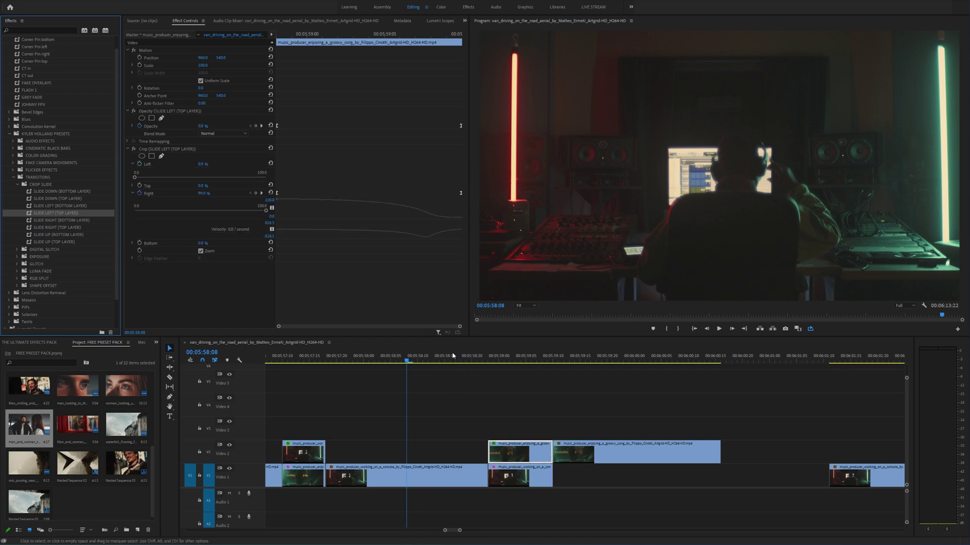
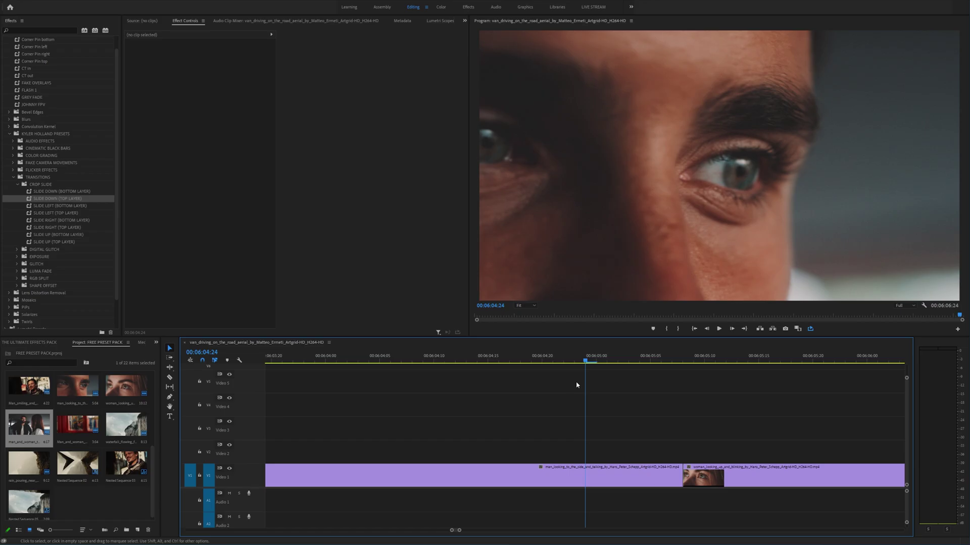
- Split the man's close-up clip on Video 1 and delete its earlier part, and trim off everything after the woman's shortened close-up clip
scroll(622, 396, down, 3)
key(space)
- Play and scrub across the cut between the man's and woman's close-up clips
key(space)
key(c)
click(358, 476)
key(v)
click(337, 479)
key(Delete)
drag(710, 358, 769, 359)
key(w)
click(468, 361)
key(space)
drag(493, 367, 559, 362)
click(553, 360)
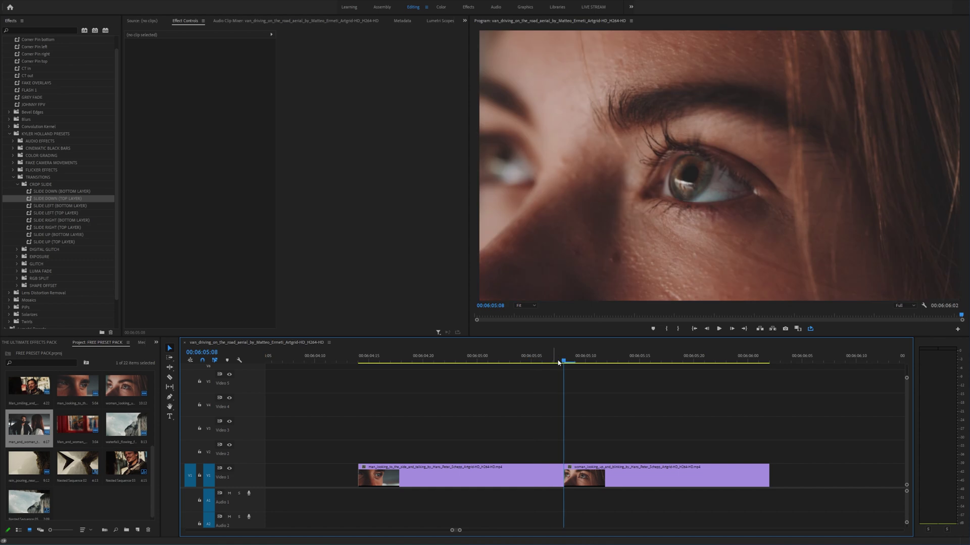
- Extend the start of the man's close-up clip earlier on Video 1 and split the clip at 00:06:04:18
key(j)
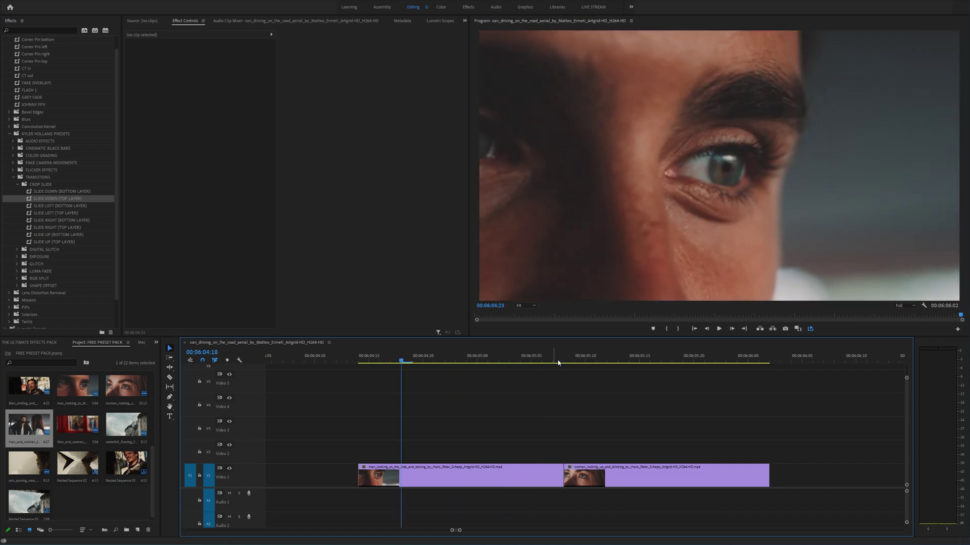
drag(358, 475, 293, 474)
click(402, 475)
key(c)
click(402, 475)
key(v)
- Search the effects for crop and apply the Crop video effect to the man's segment just before the cut
click(473, 485)
key(space)
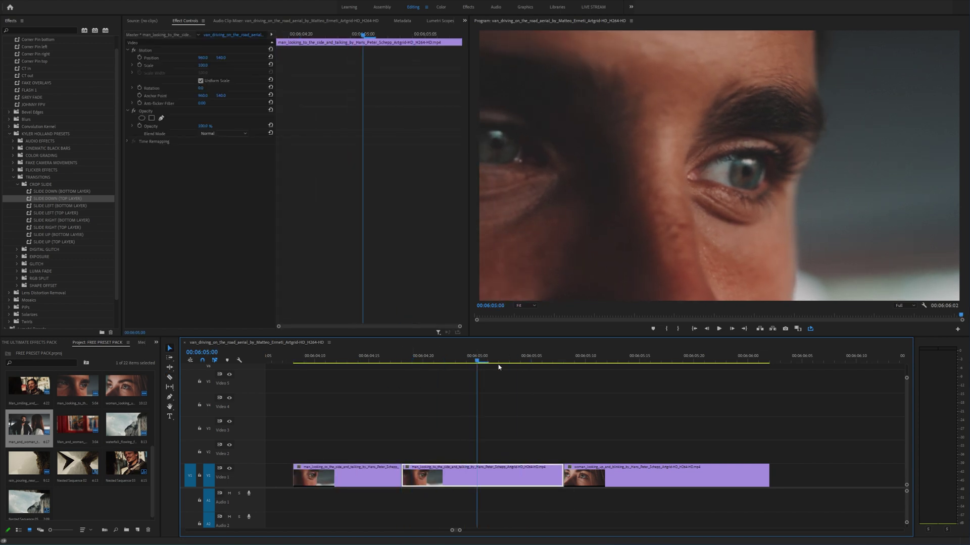
click(40, 30)
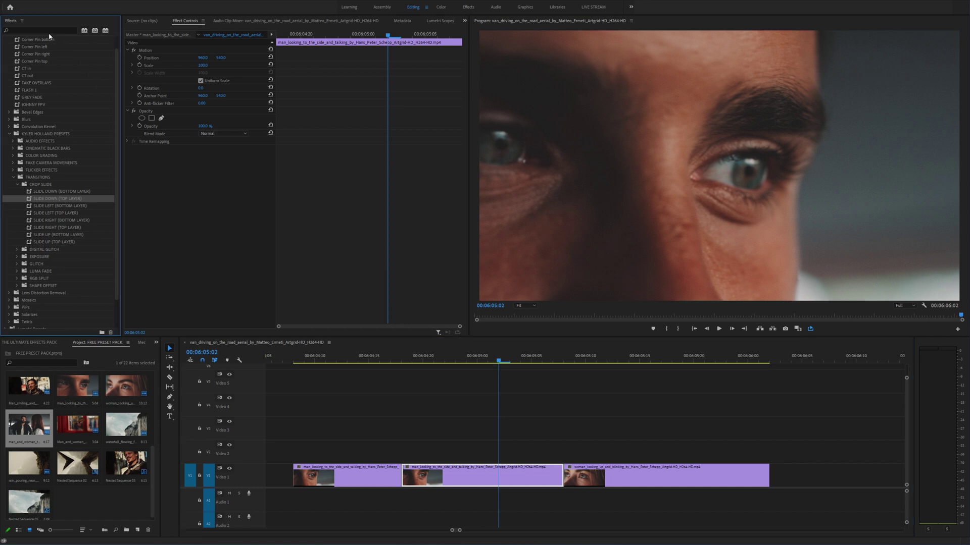
text(crop)
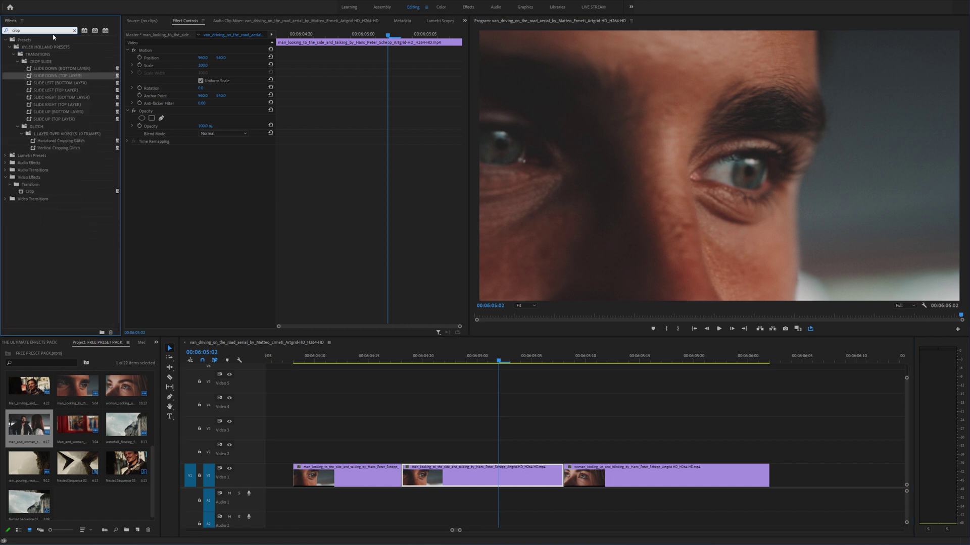
click(32, 191)
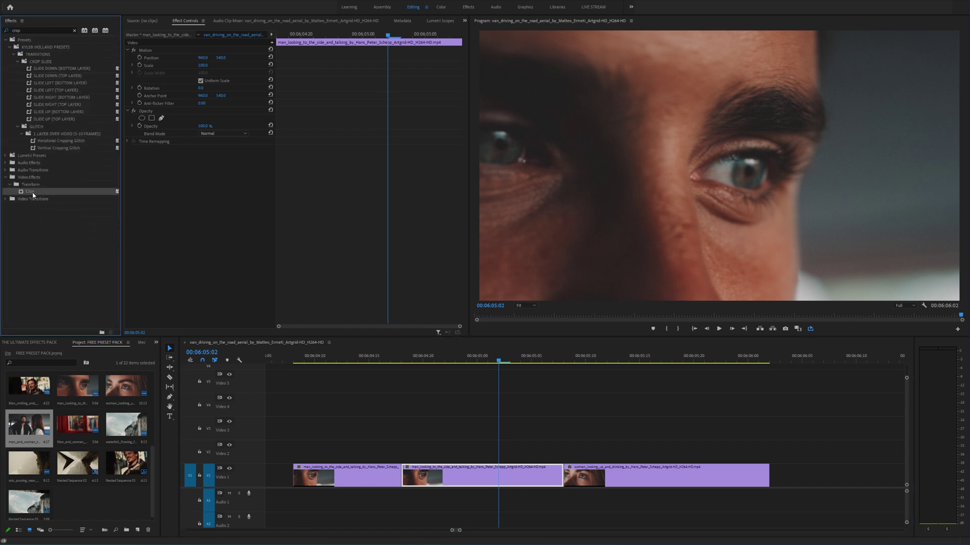
drag(36, 195, 489, 472)
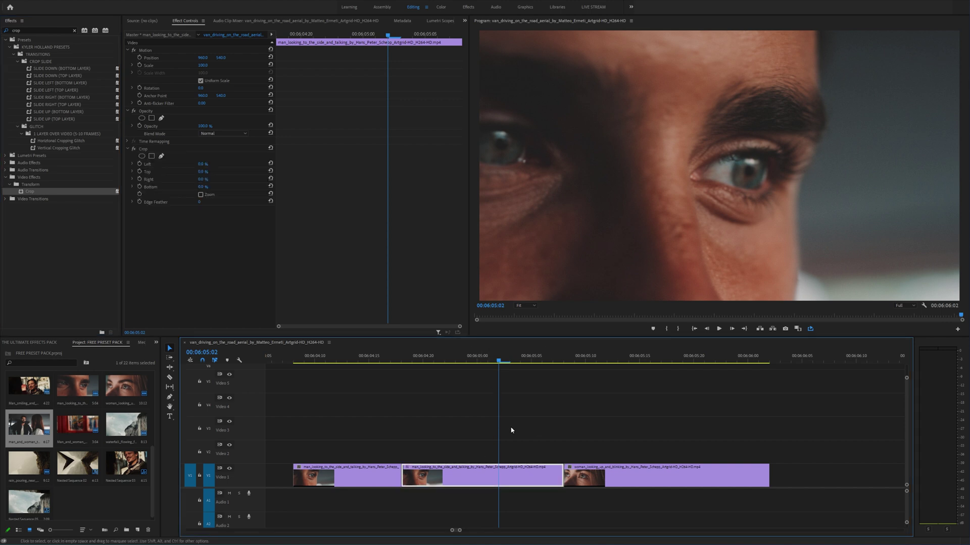
- Turn on Zoom in the segment's Crop effect and keyframe Left at 0% at the segment's start
scroll(491, 425, right, 1)
click(277, 35)
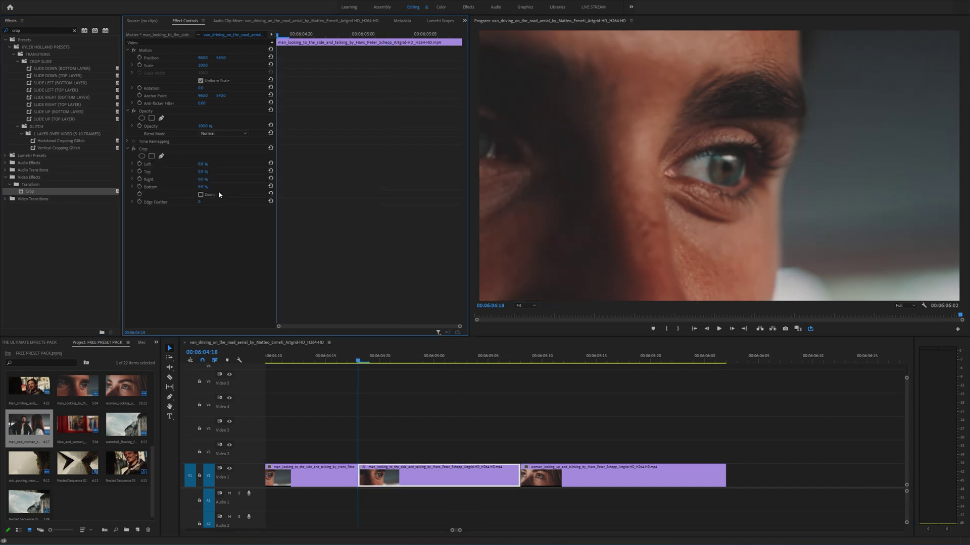
click(201, 195)
mouse_move(202, 164)
mouse_down()
mouse_move(253, 164)
mouse_move(201, 172)
mouse_up()
mouse_move(201, 164)
mouse_down()
mouse_move(220, 164)
mouse_move(201, 164)
mouse_up()
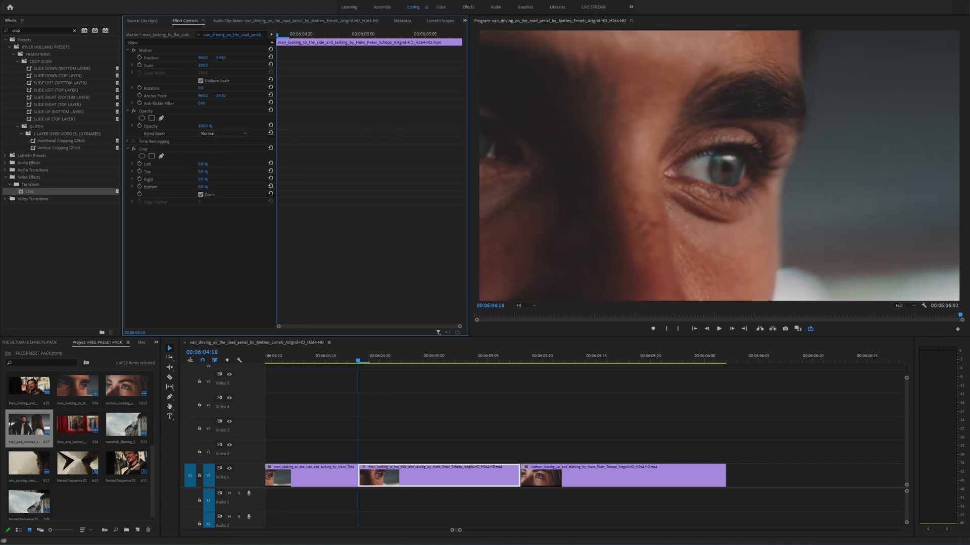
click(140, 164)
- Add a Crop Left keyframe of 99% near the end of the man's segment and shift it to the segment's last frame
drag(301, 36, 456, 40)
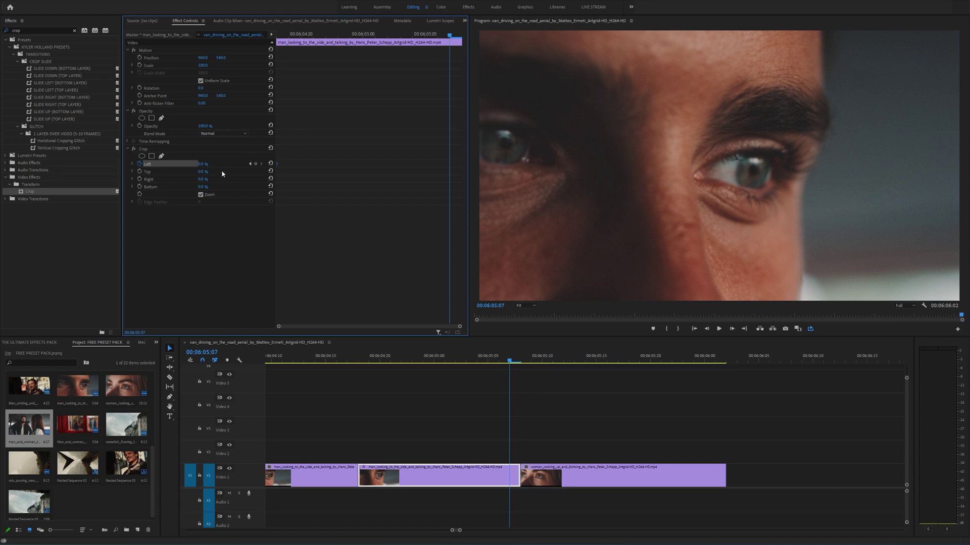
drag(201, 164, 249, 164)
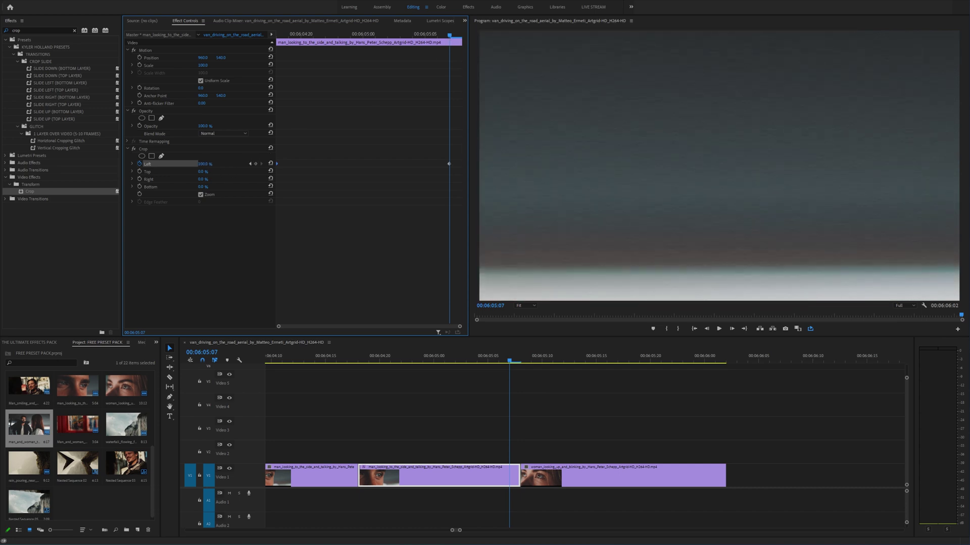
click(207, 163)
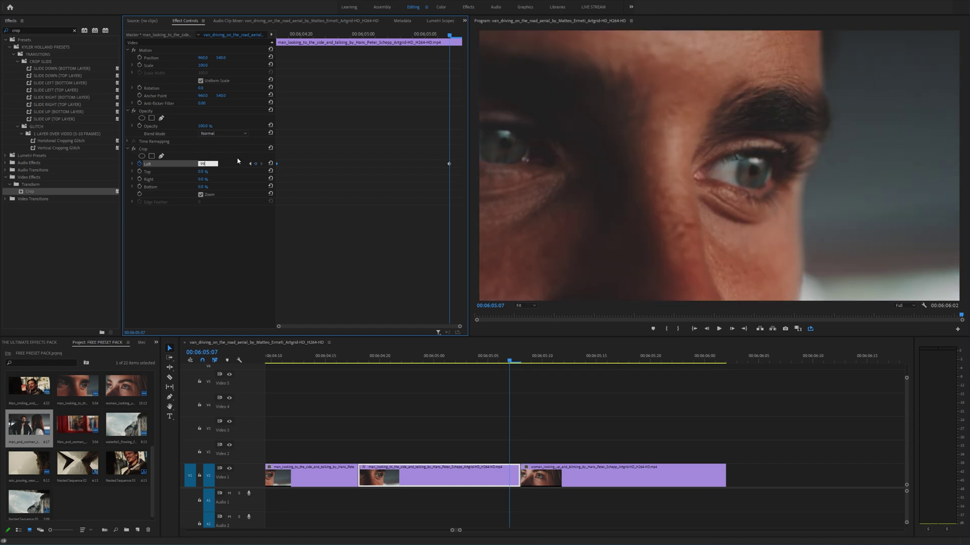
key(Return)
drag(449, 164, 555, 167)
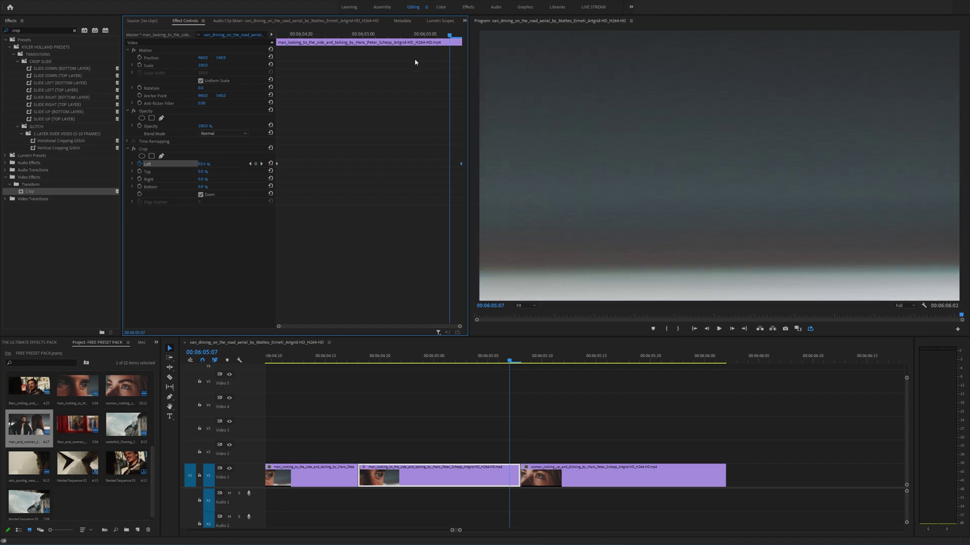
- Play and scrub through the man's segment to check the animated left crop
key(space)
key(space)
drag(381, 34, 319, 46)
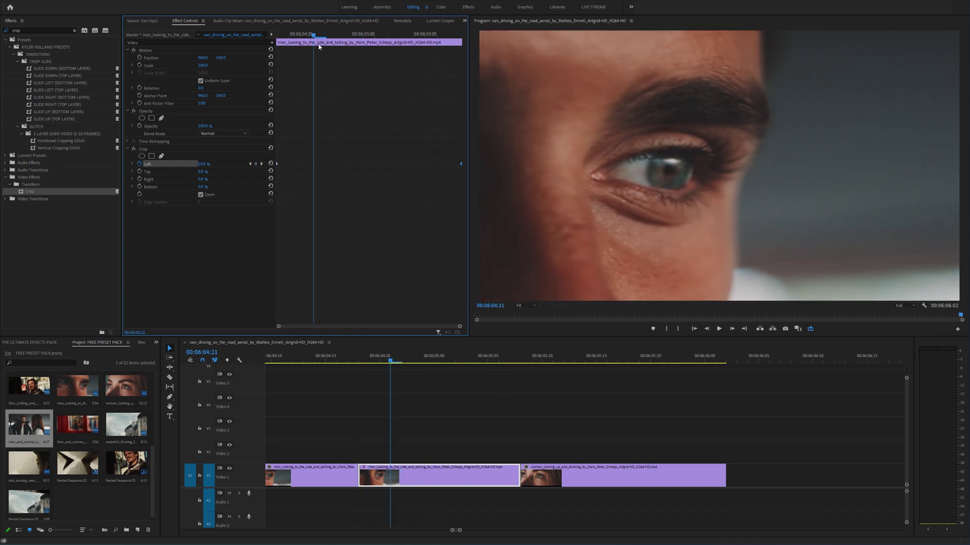
- Set the first Crop Left keyframe to Ease Out and the last one to Ease In
right_click(278, 165)
click(309, 273)
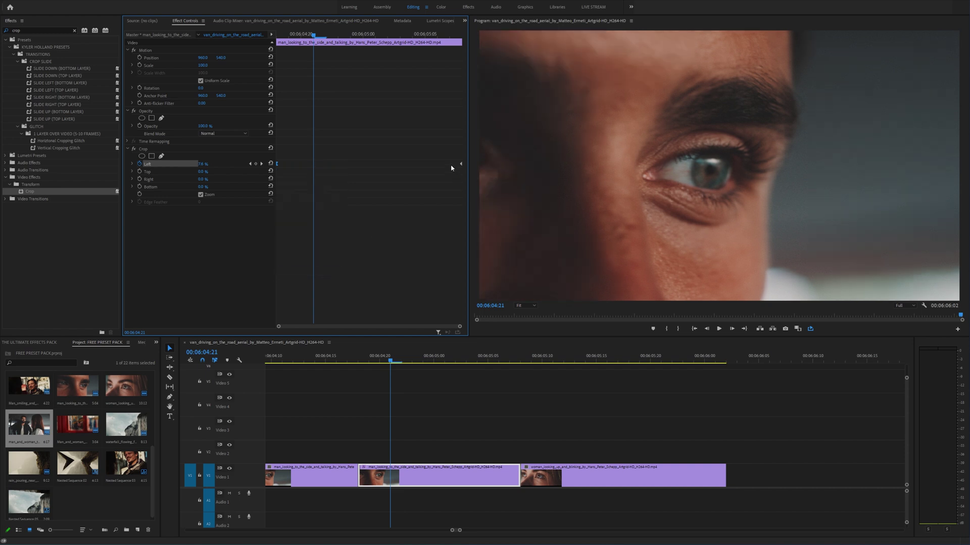
right_click(460, 165)
click(492, 267)
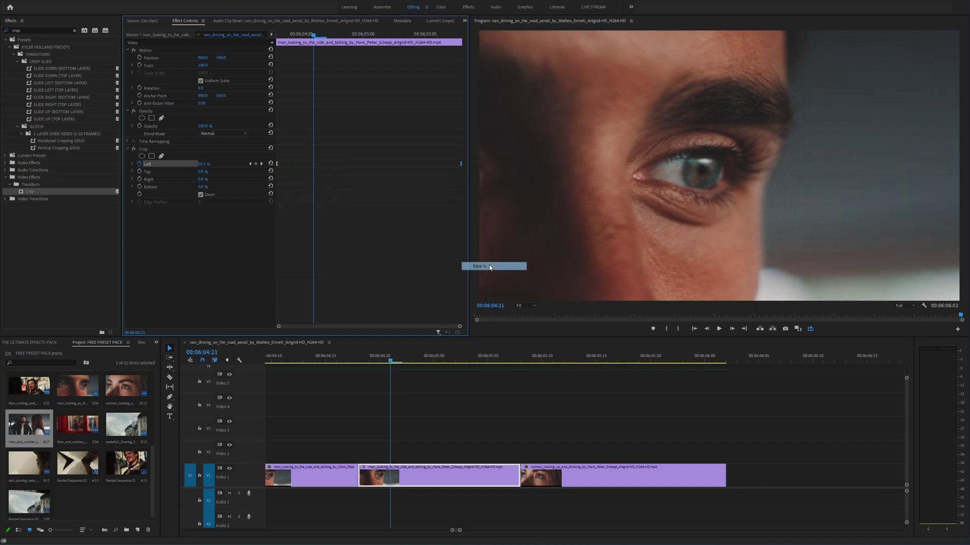
- Expand the Crop Left graph and lengthen the first keyframe's ease handle so the speed peaks near the segment's end
click(132, 164)
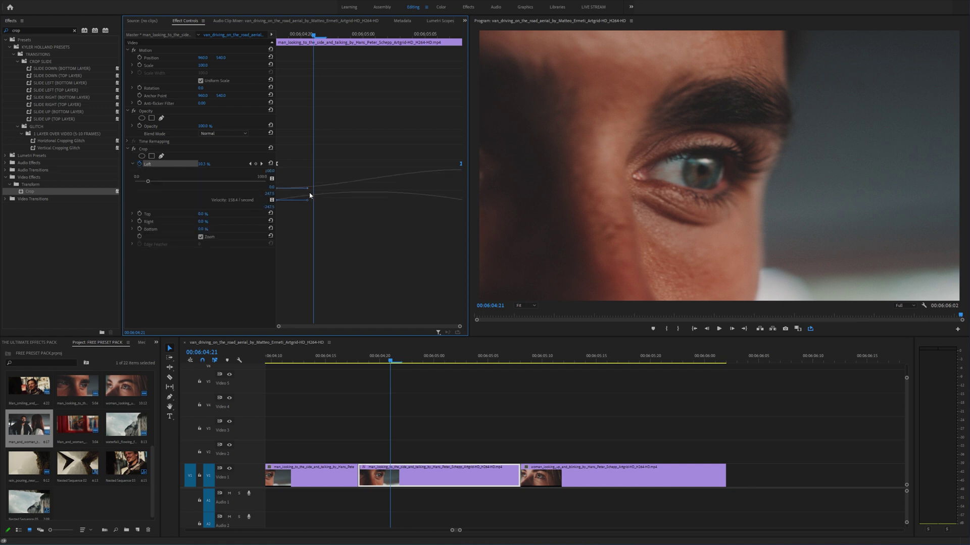
drag(308, 191, 403, 197)
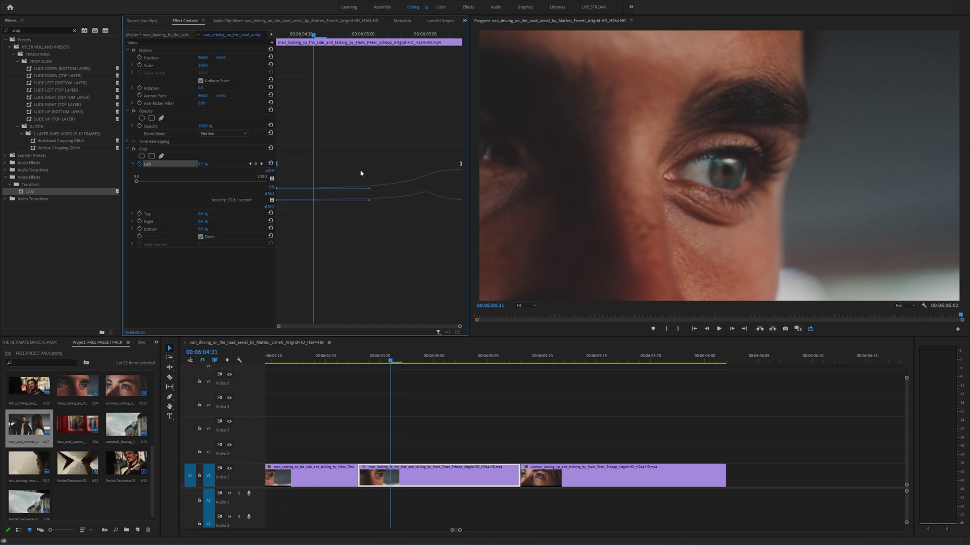
right_click(460, 164)
- Play the man's segment from before its start and scrub through the eased crop movement
drag(314, 36, 224, 42)
key(space)
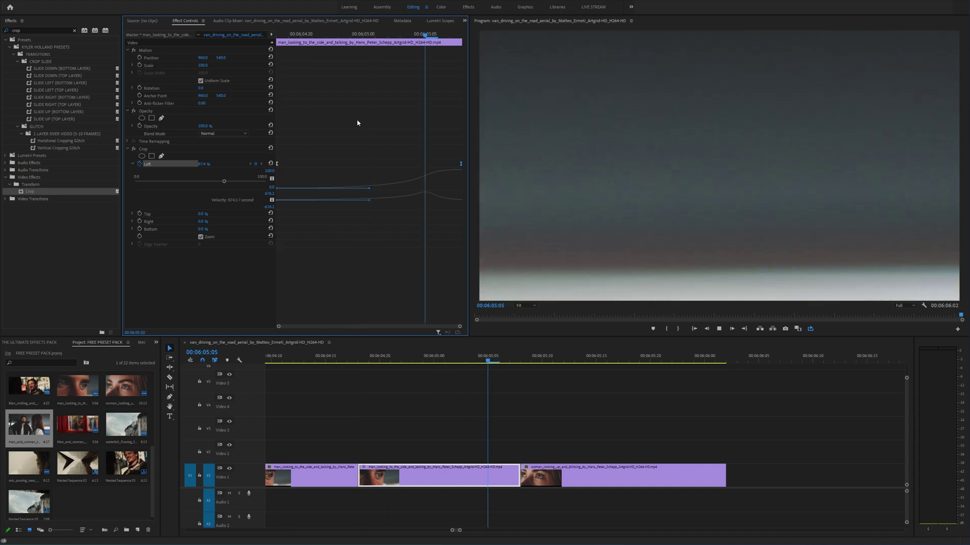
click(385, 358)
drag(385, 357, 454, 370)
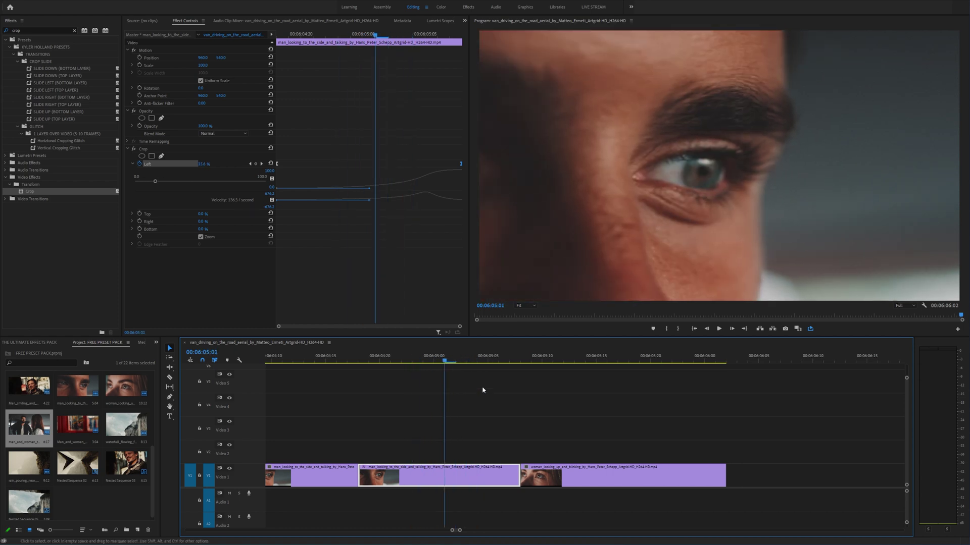
- Extend the woman's clip, move it to Video 2 over the man's cropped segment, and split it where that segment ends
drag(726, 477, 899, 477)
drag(666, 484, 504, 452)
key(c)
click(523, 454)
key(v)
- Apply the Crop effect to the woman's overlapping segment on Video 2 and turn on its Zoom option
drag(446, 360, 394, 383)
key(Left)
drag(30, 192, 430, 447)
click(200, 194)
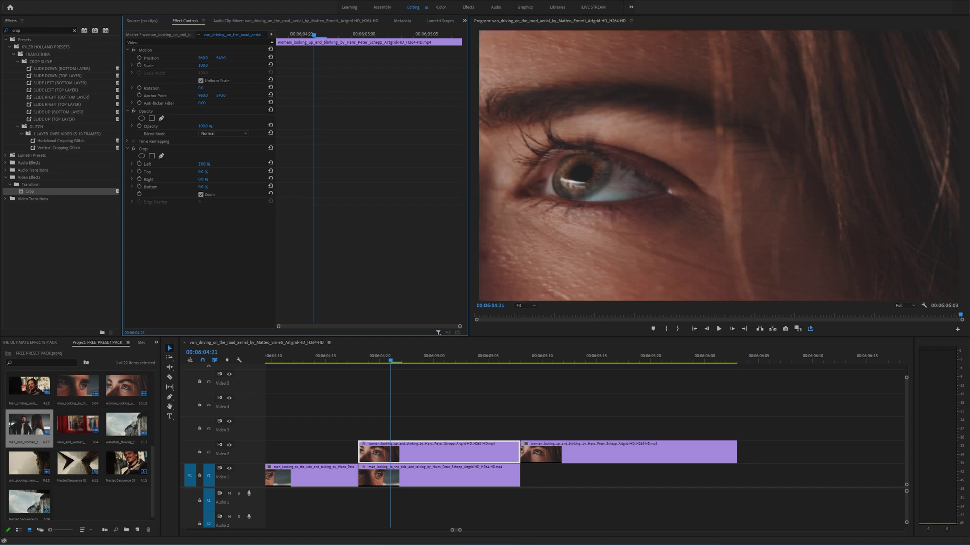
mouse_move(203, 163)
mouse_down()
mouse_move(252, 164)
mouse_move(203, 163)
mouse_up()
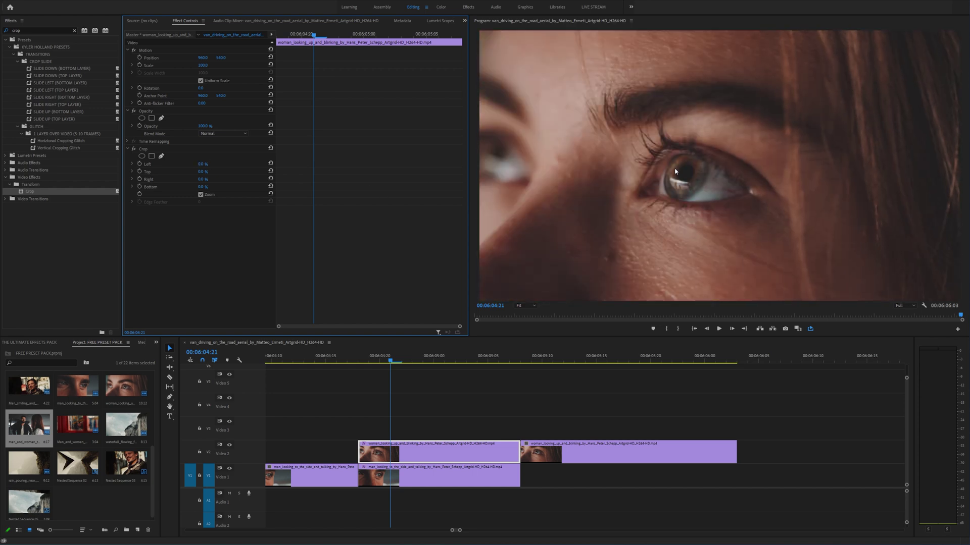
click(390, 475)
click(402, 445)
- Keyframe Crop Right at 99% on the woman's overlap segment, with the keyframe at the segment's start
click(140, 179)
click(206, 179)
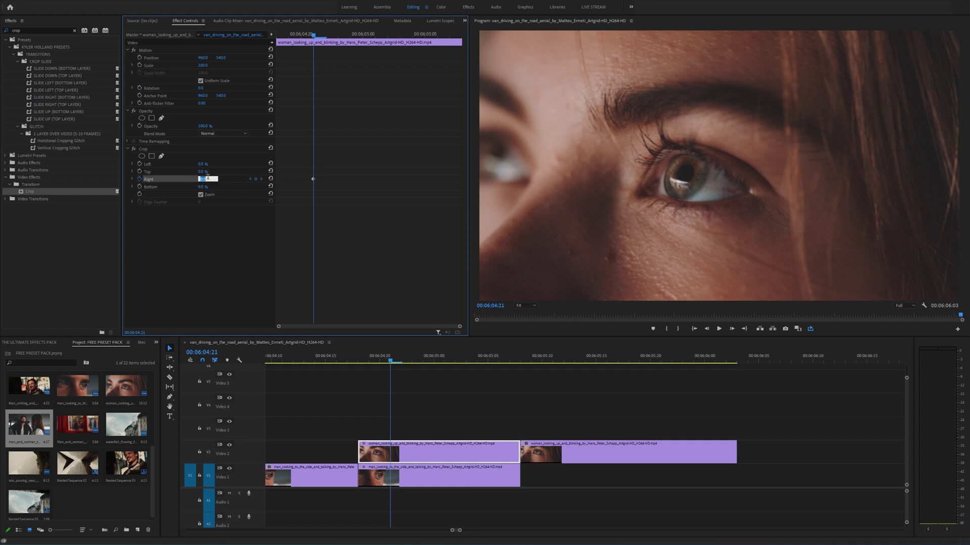
key(Return)
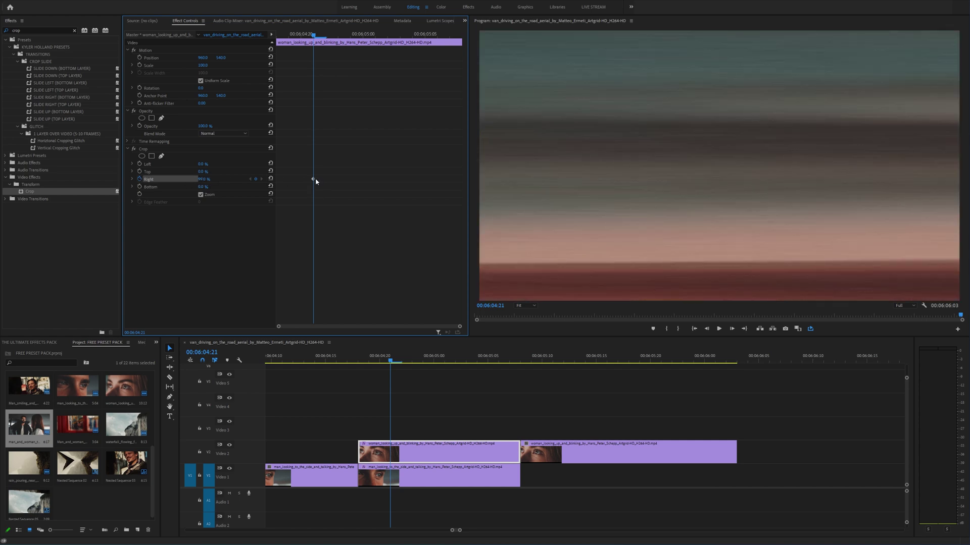
- Add a Crop Right keyframe of 0% at 00:06:05:07 and nudge it slightly toward the segment's end
click(449, 35)
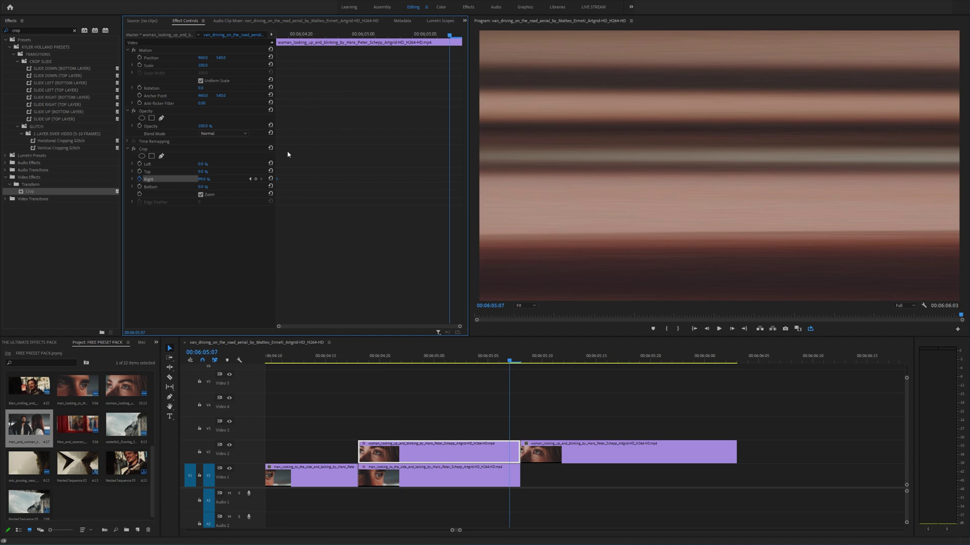
click(270, 179)
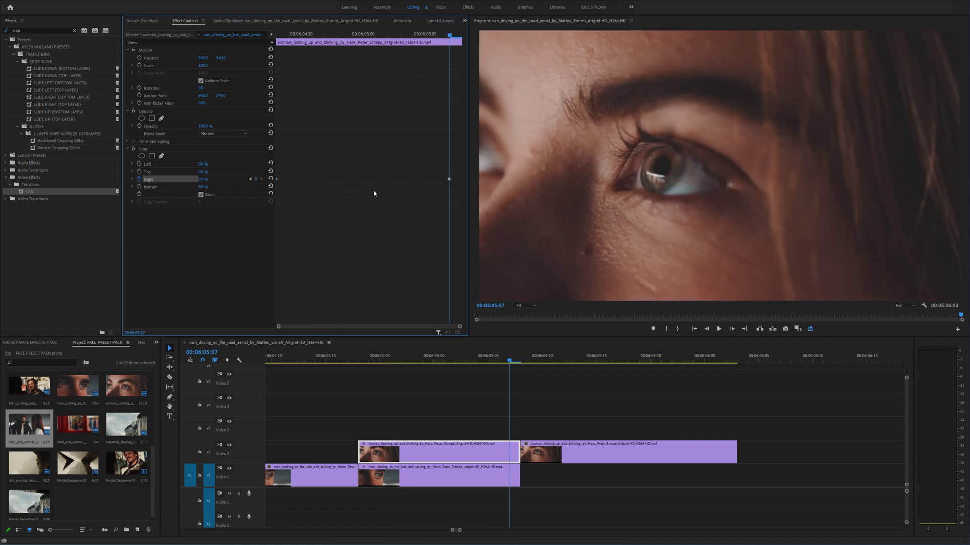
drag(447, 183, 453, 180)
- Scrub through the overlap from its start to check the woman's segment sliding in
click(289, 35)
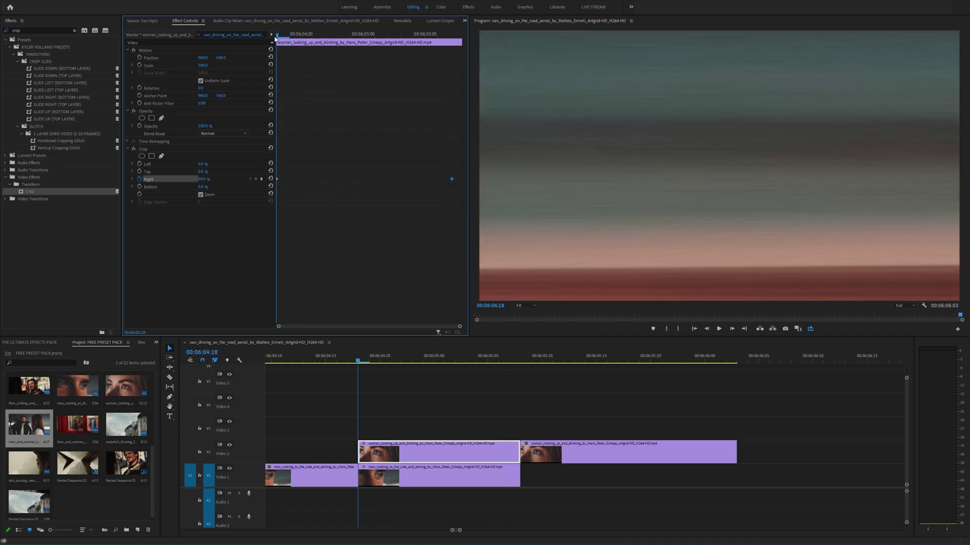
mouse_move(299, 43)
mouse_down()
mouse_move(351, 38)
mouse_move(304, 41)
mouse_up()
drag(376, 359, 434, 365)
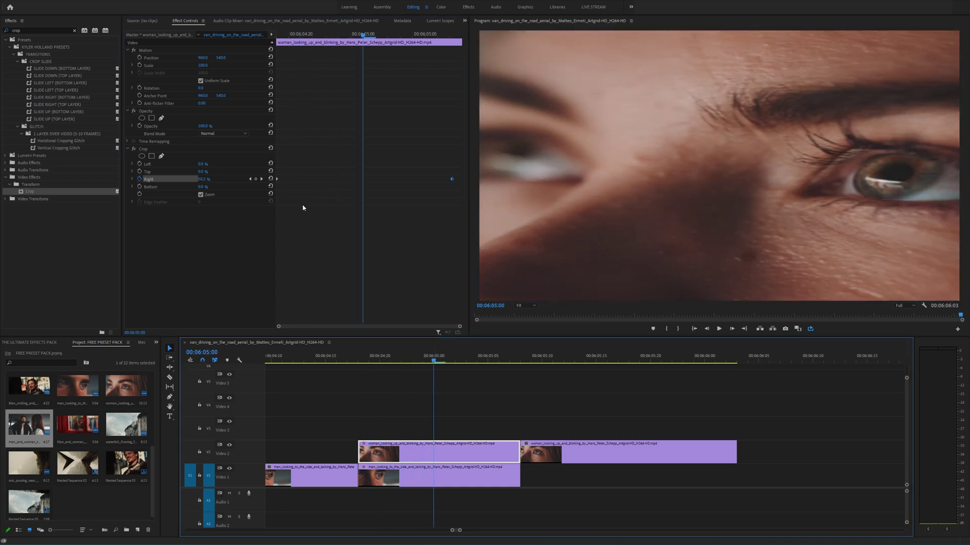
- Set the first Crop Right keyframe to Ease Out and the last to Ease In, placing the last at the segment's end
right_click(277, 179)
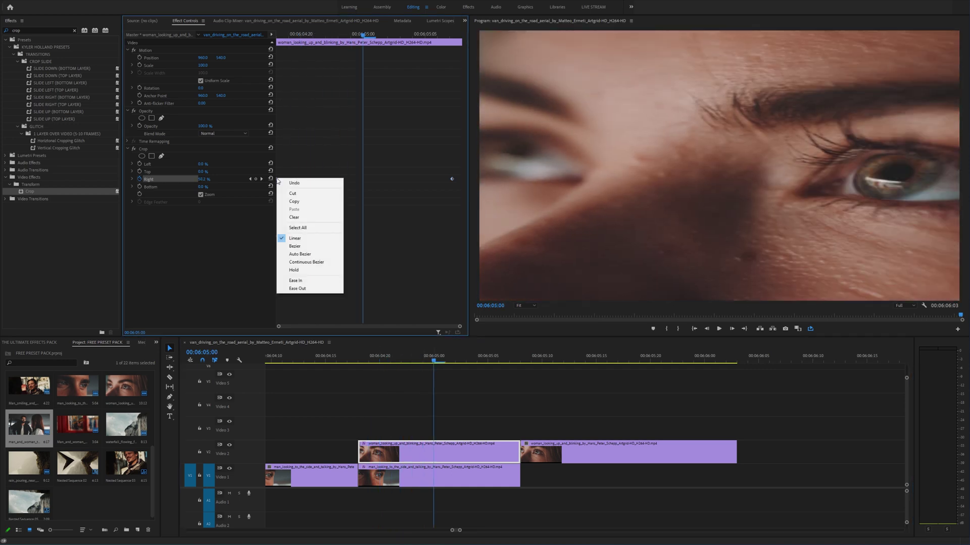
click(309, 288)
right_click(452, 179)
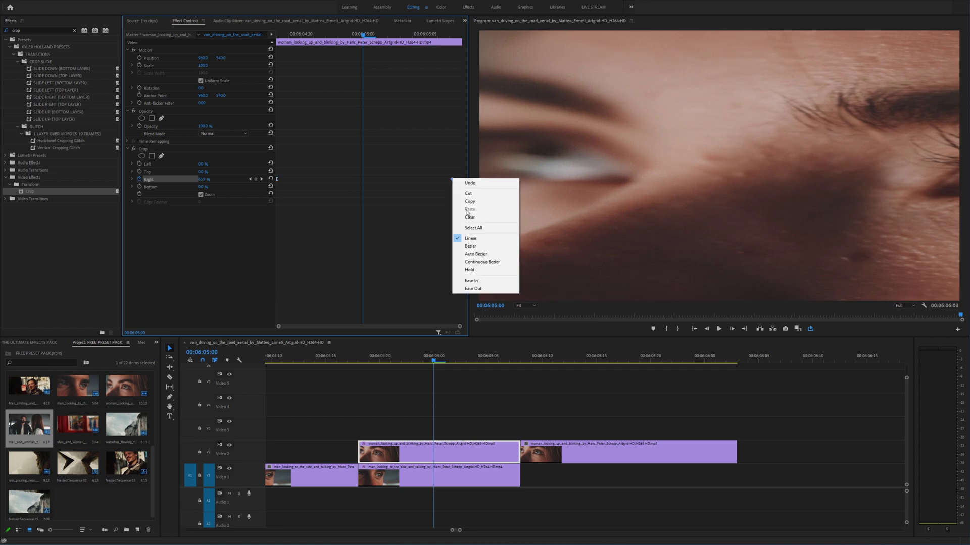
click(469, 281)
drag(452, 179, 489, 180)
- Expand the Crop Right graph, stretch the first keyframe's ease handle to steepen the curve's later part, and scrub the overlap
click(133, 179)
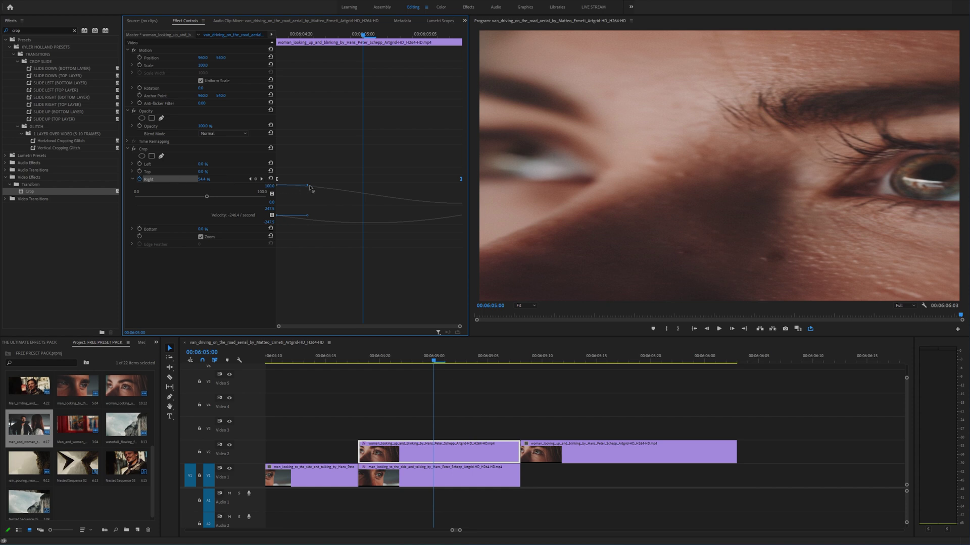
drag(309, 188, 419, 187)
drag(424, 362, 390, 362)
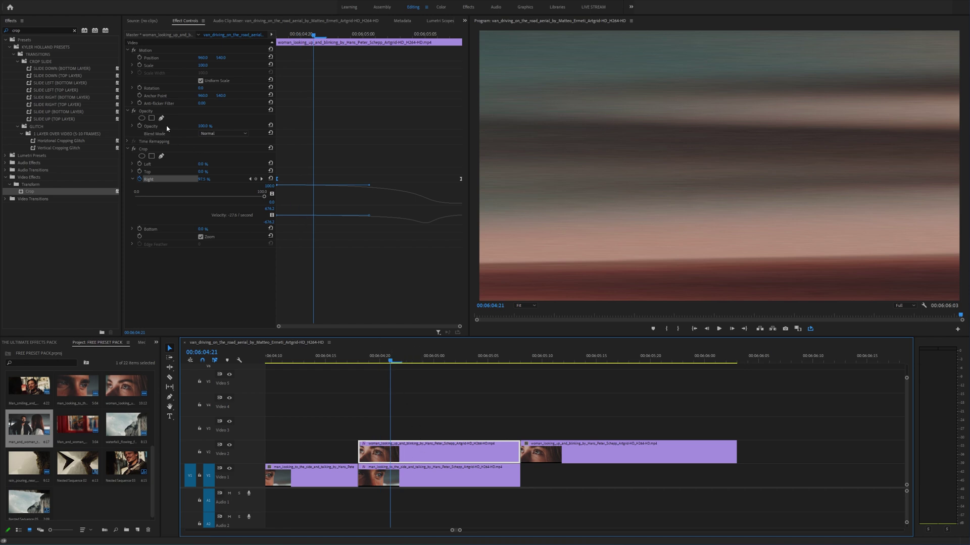
- Set the woman's overlap segment to 0% opacity with an Opacity keyframe at the segment's start
click(207, 126)
key(Return)
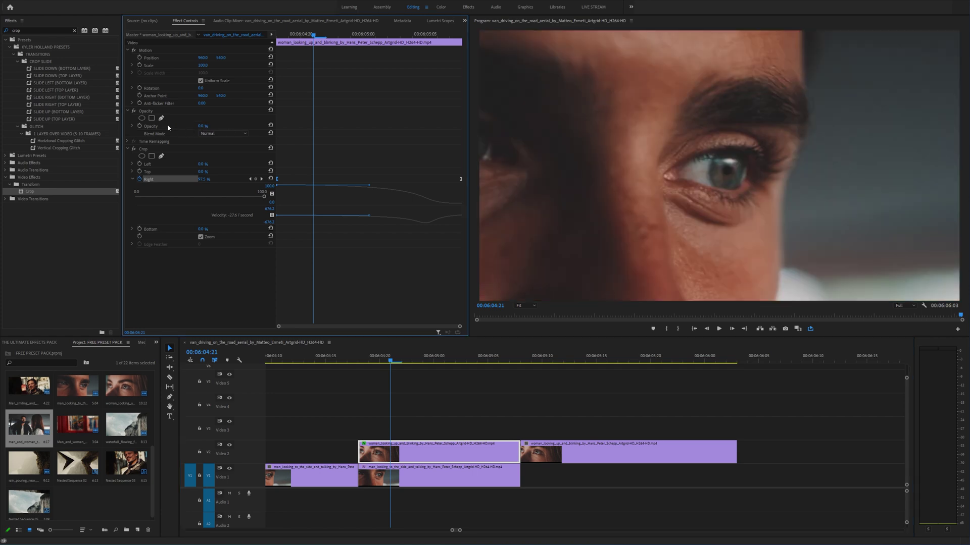
click(140, 126)
click(312, 129)
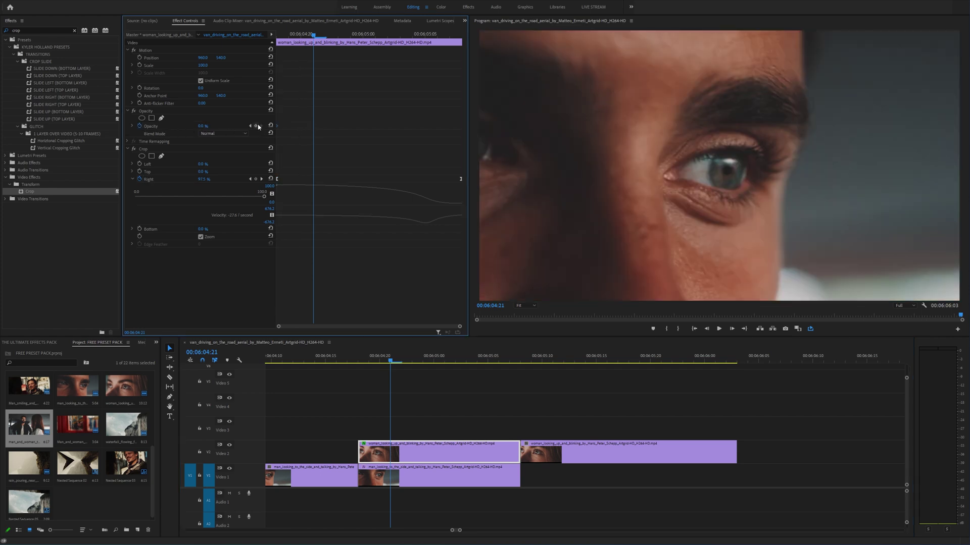
- Reset Opacity to its default with a second keyframe and place that keyframe at the end of the woman's overlap segment
click(437, 34)
click(272, 126)
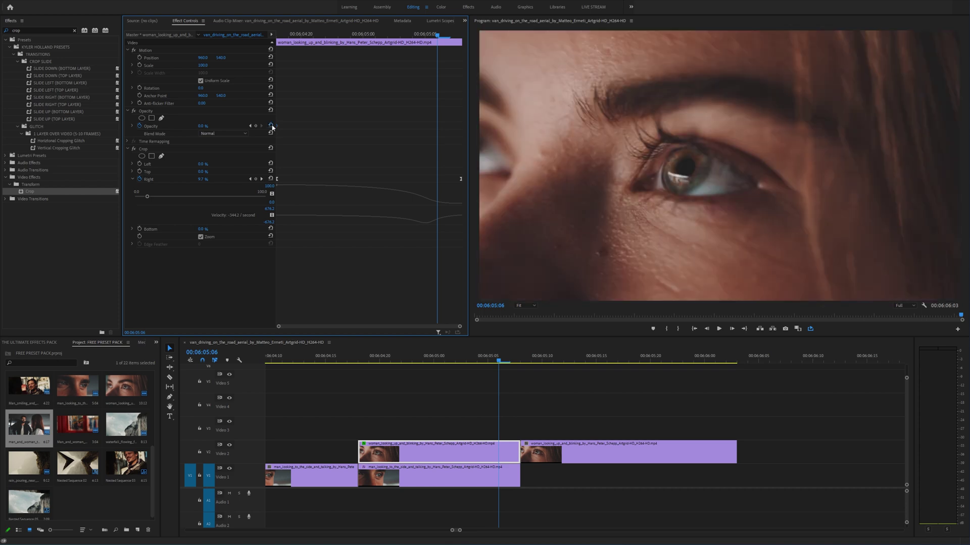
drag(437, 126, 522, 131)
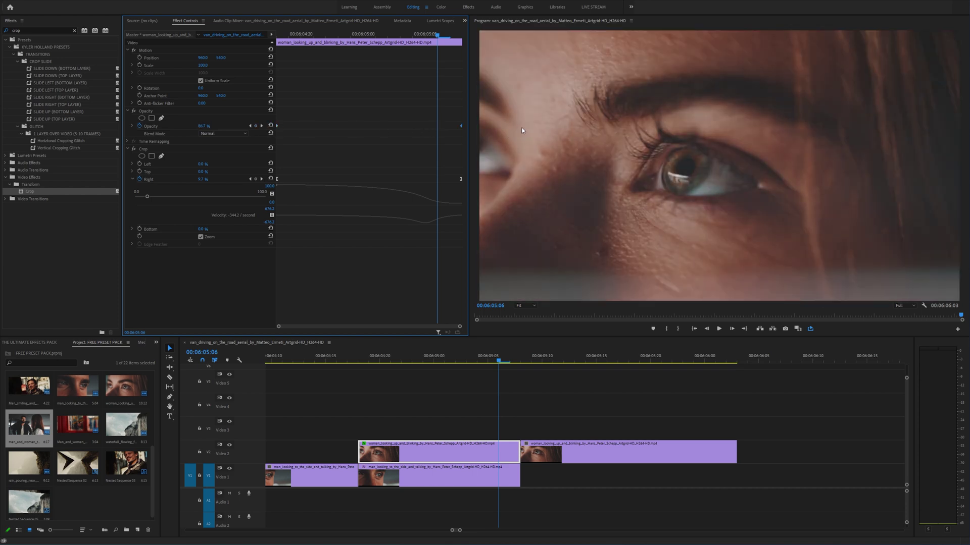
- Set the first Opacity keyframe to Ease Out and the last to Ease In, and scrub through the overlap
right_click(277, 129)
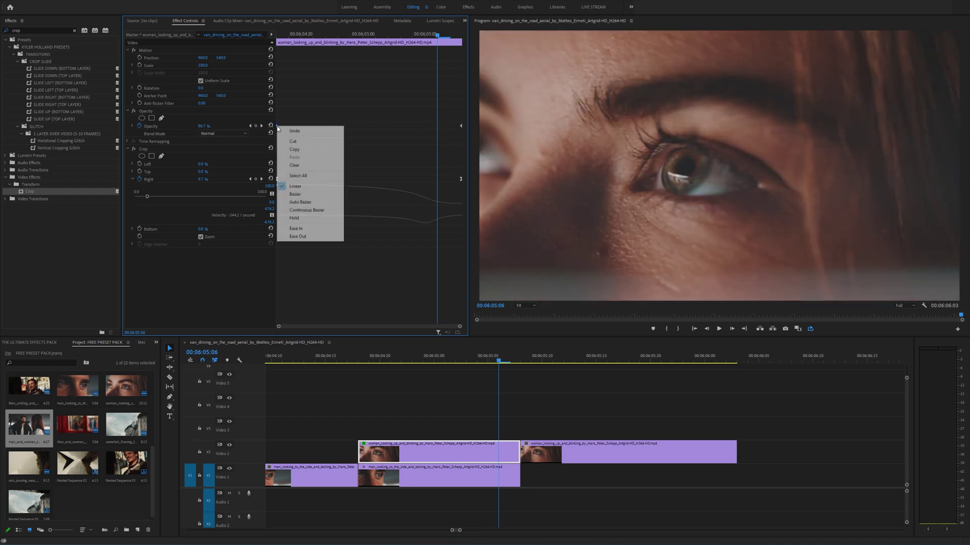
click(319, 237)
right_click(461, 127)
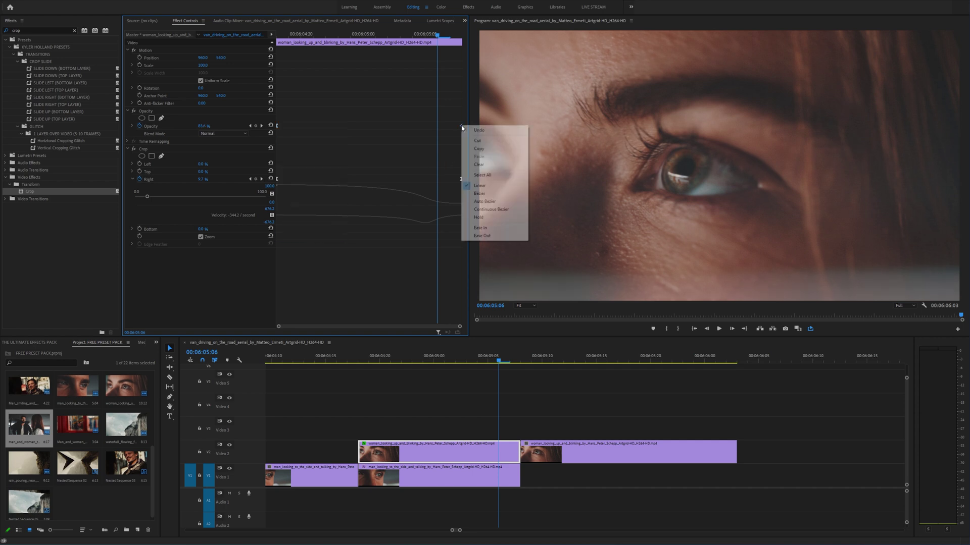
click(479, 227)
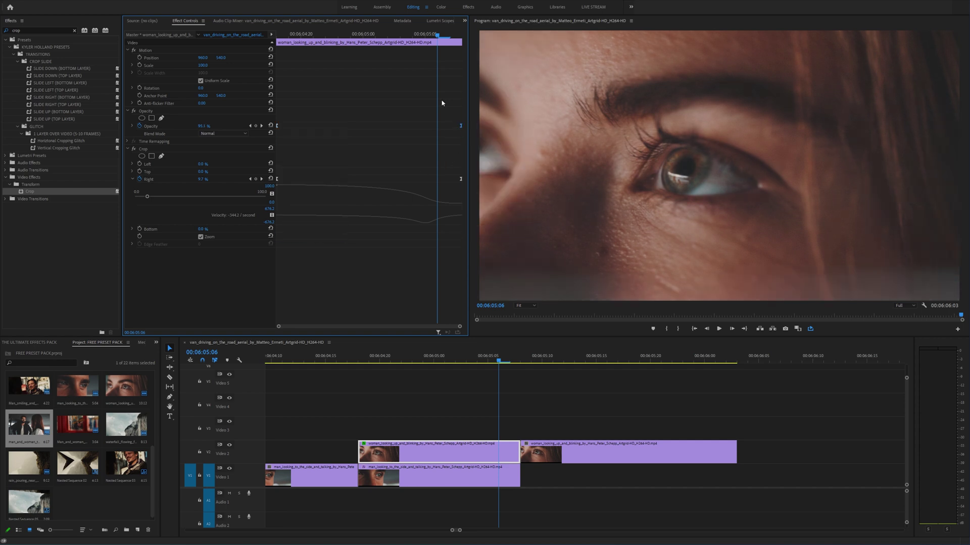
drag(434, 43, 258, 47)
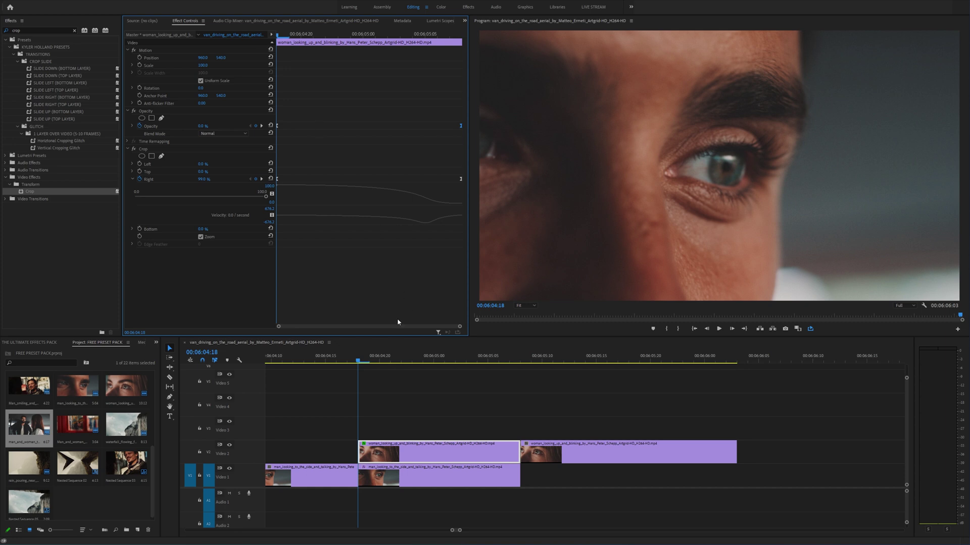
click(378, 360)
drag(377, 360, 421, 358)
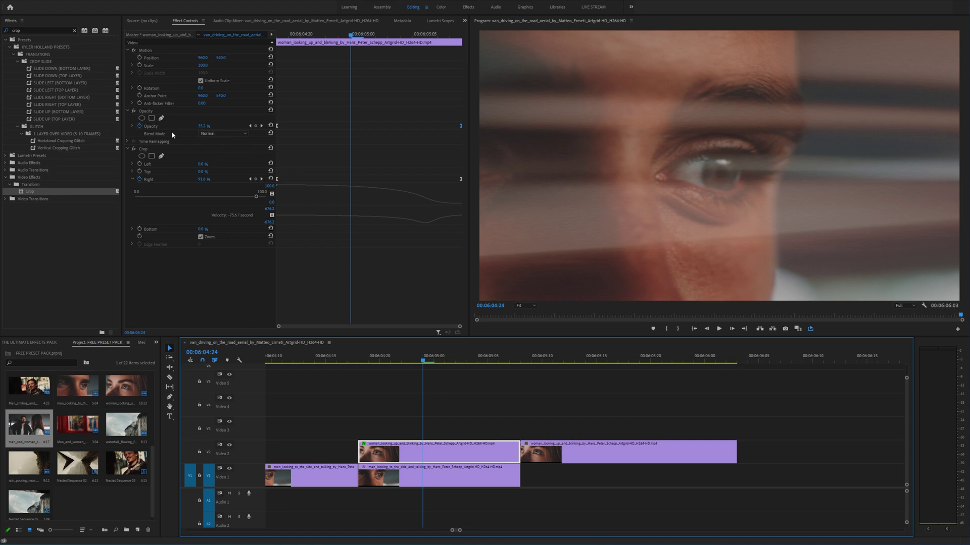
- Expand the Opacity graph and stretch the first keyframe's ease handle so the fade-in steepens in its later part
click(133, 126)
drag(306, 153, 408, 154)
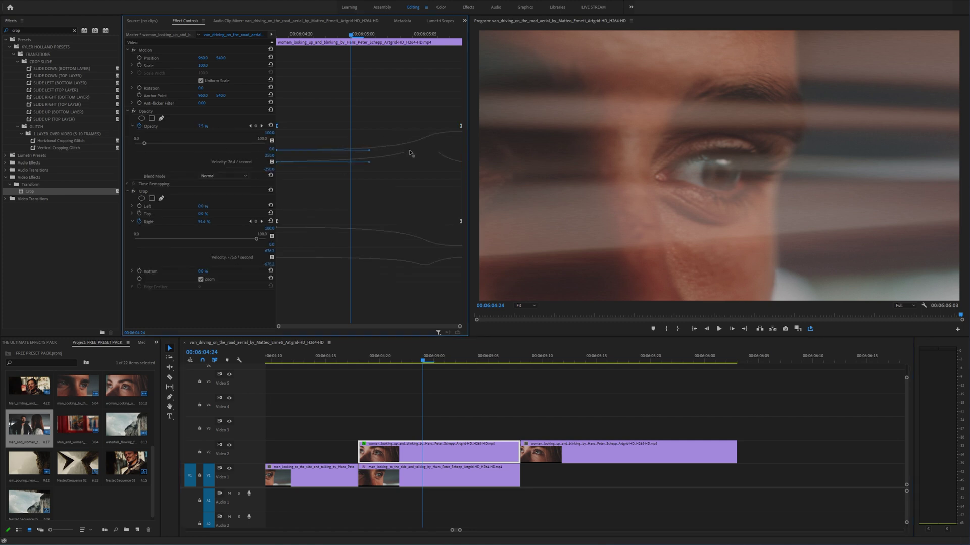
drag(422, 352, 335, 358)
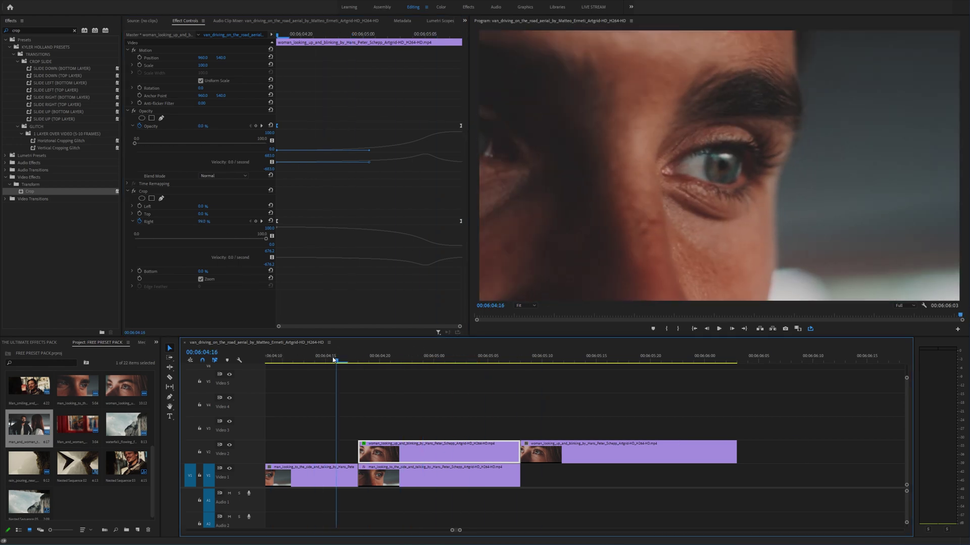
- Mark an In point at 00:06:04:11 and an Out point at 00:06:05:12 around the overlap
key(minus)
click(433, 358)
key(i)
click(575, 357)
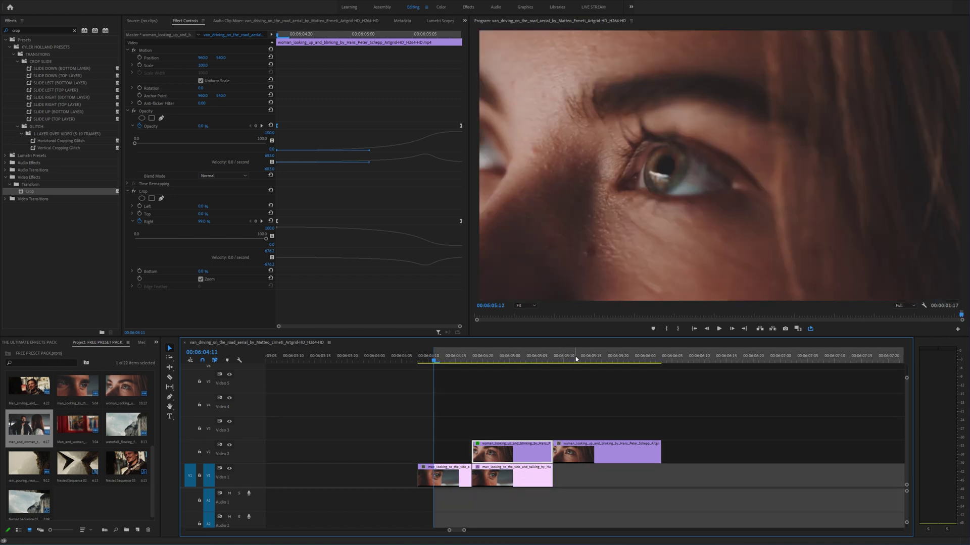
key(o)
- Play the transition from the In point in the maximized program monitor, restore the layout, and replay it
key(shift+i)
key(grave)
key(space)
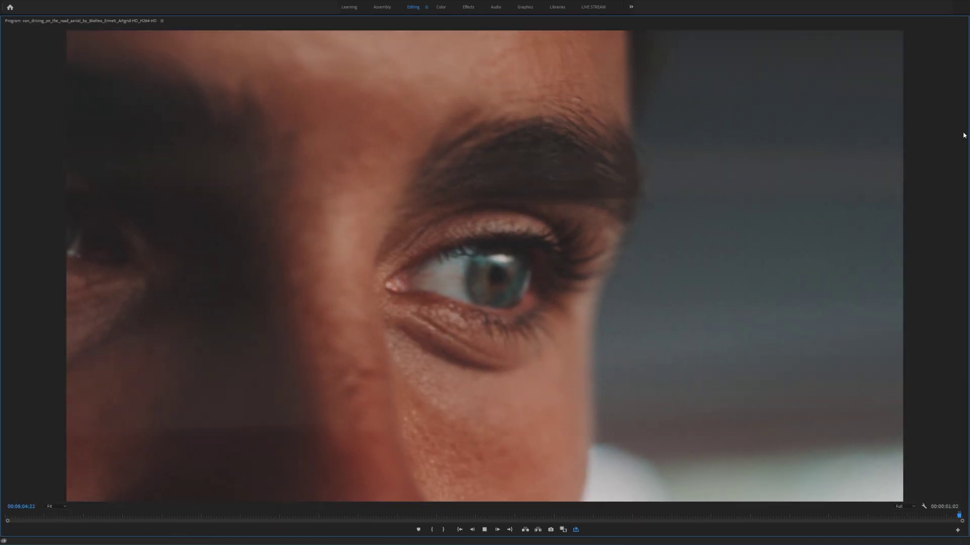
key(grave)
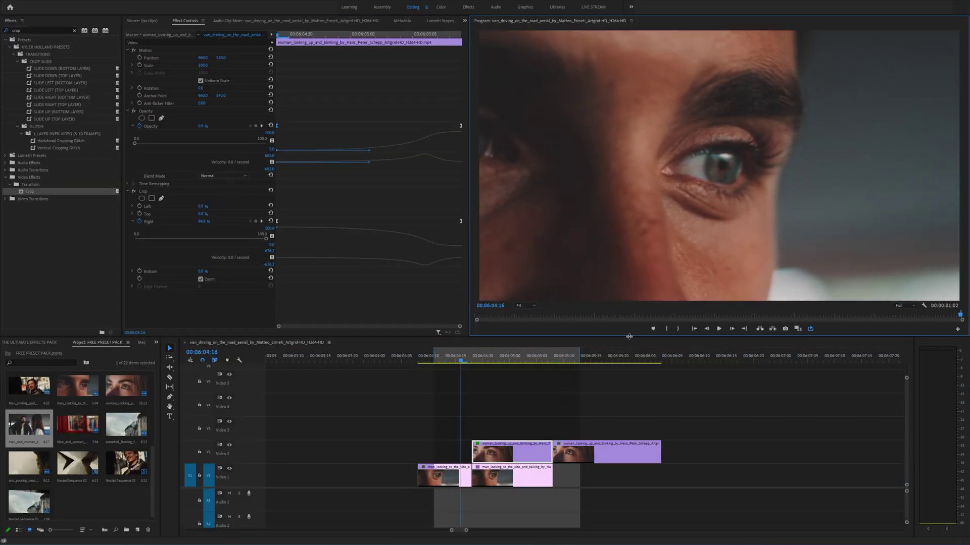
key(space)
- Compare the Crop properties of the man's and woman's overlap segments, examining the keyframed Left and Right and the unused sides
click(509, 477)
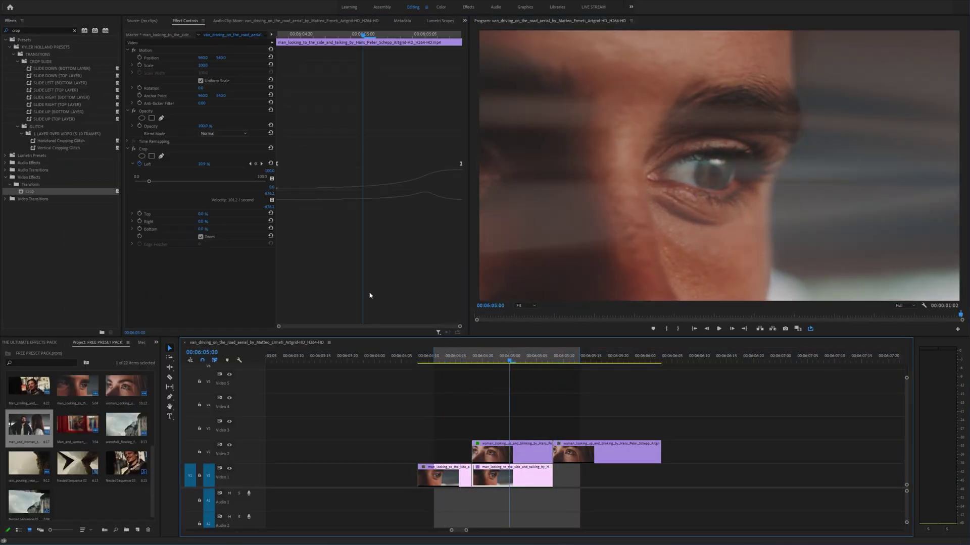
click(161, 230)
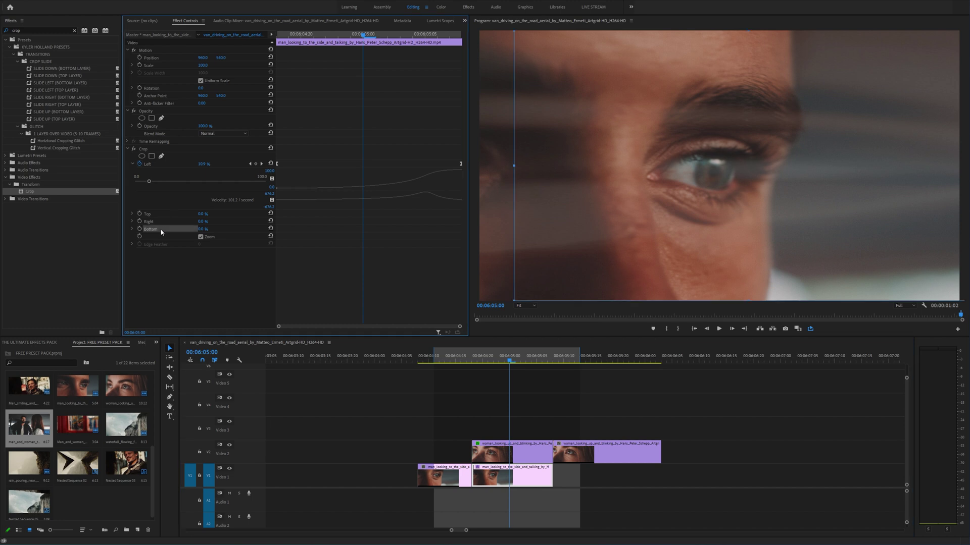
click(501, 476)
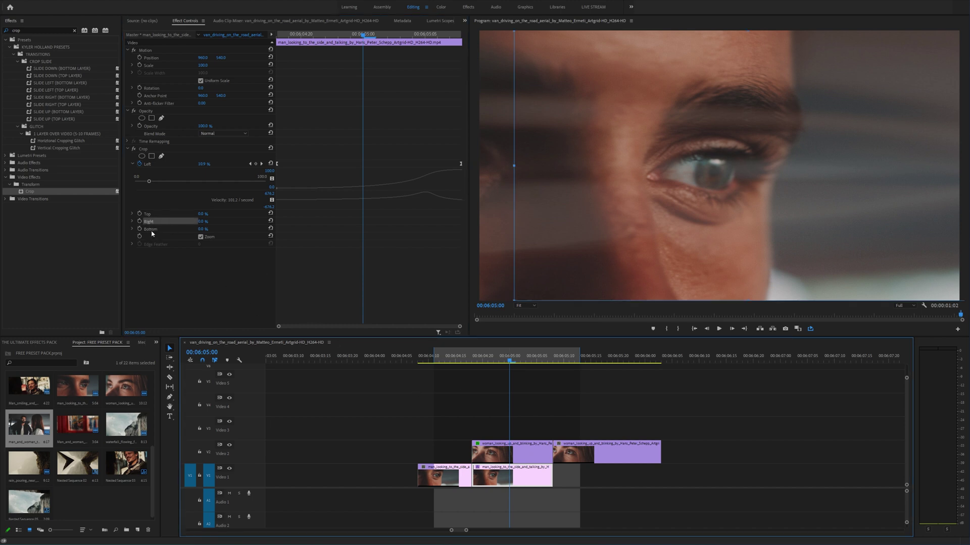
click(500, 451)
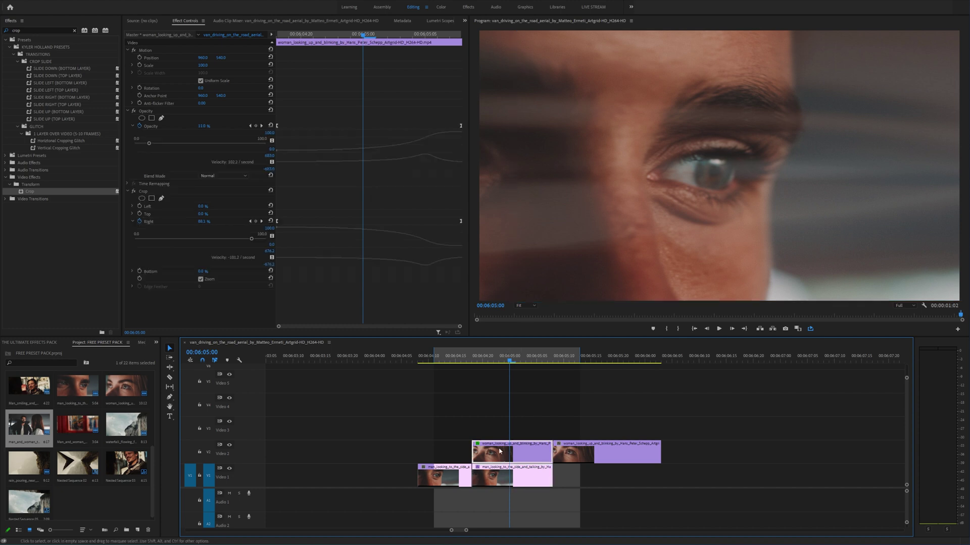
click(152, 218)
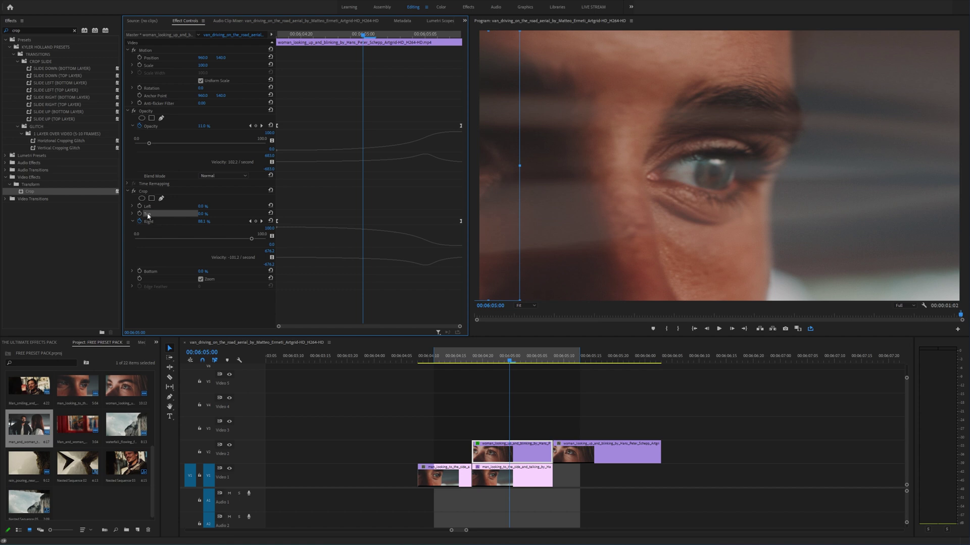
click(513, 482)
click(149, 166)
click(500, 451)
click(166, 222)
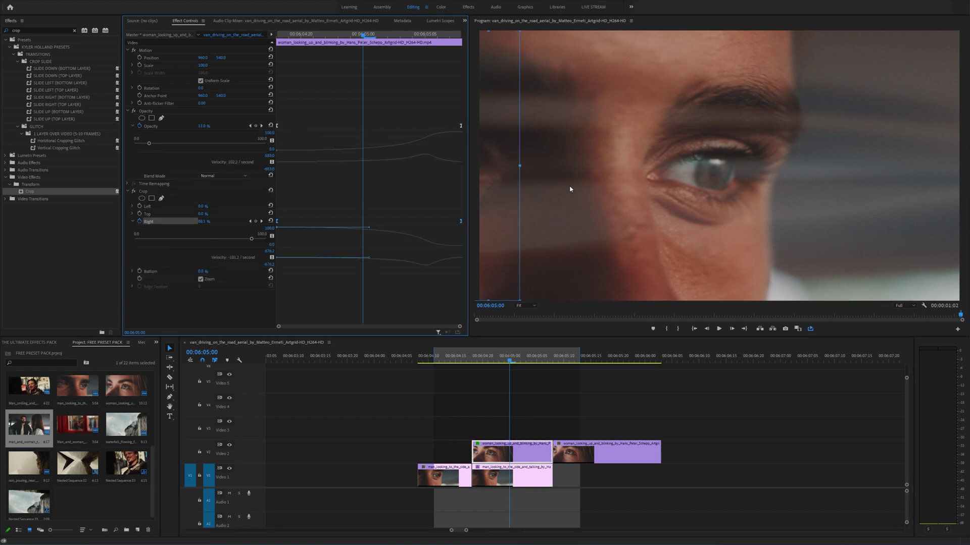
- Replay and scrub the overlap to review the slide, and look over the Crop Slide presets from Slide Down to Slide Up
drag(510, 357, 531, 358)
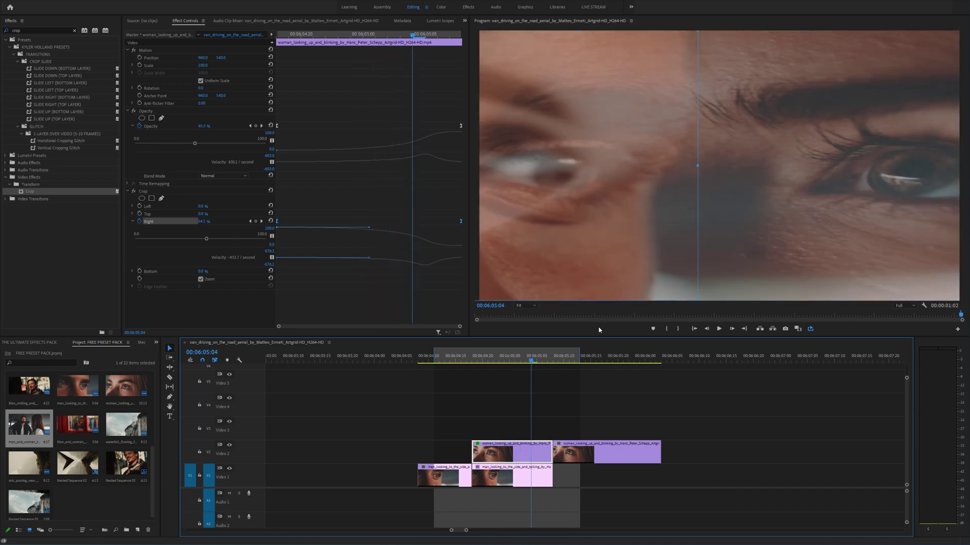
key(space)
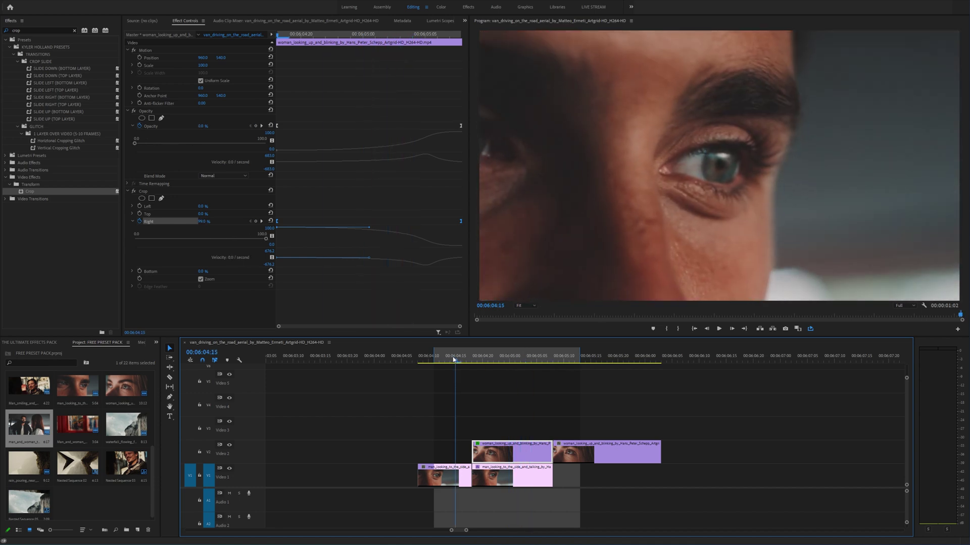
drag(543, 360, 493, 356)
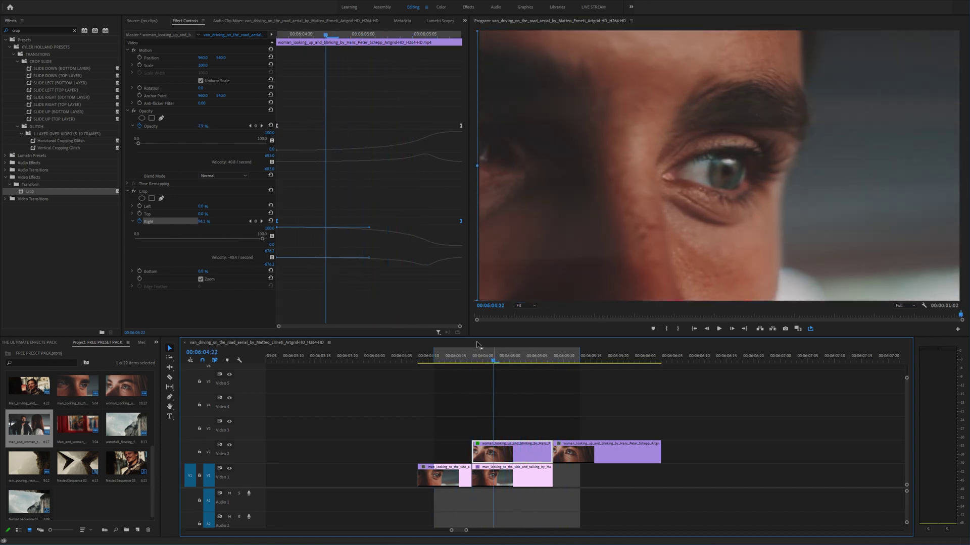
click(60, 68)
click(58, 120)
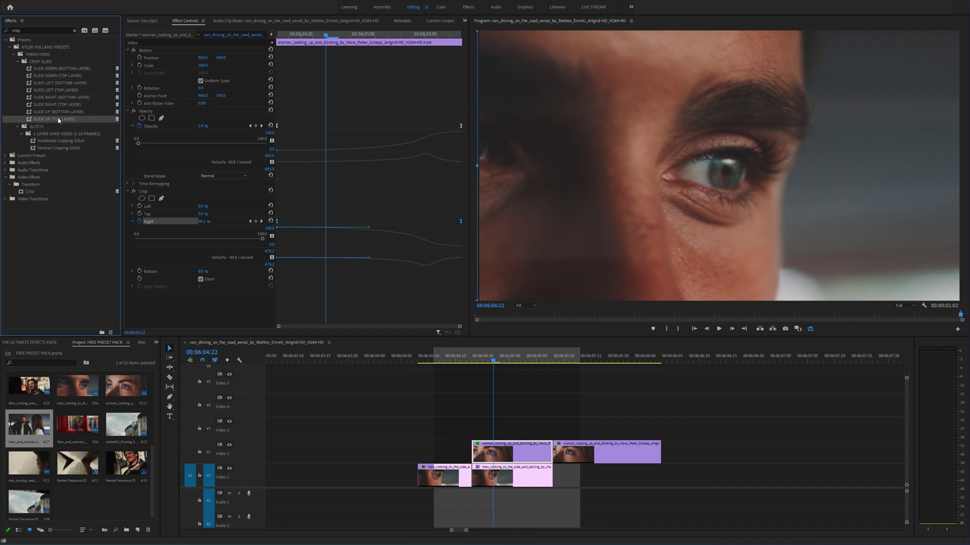